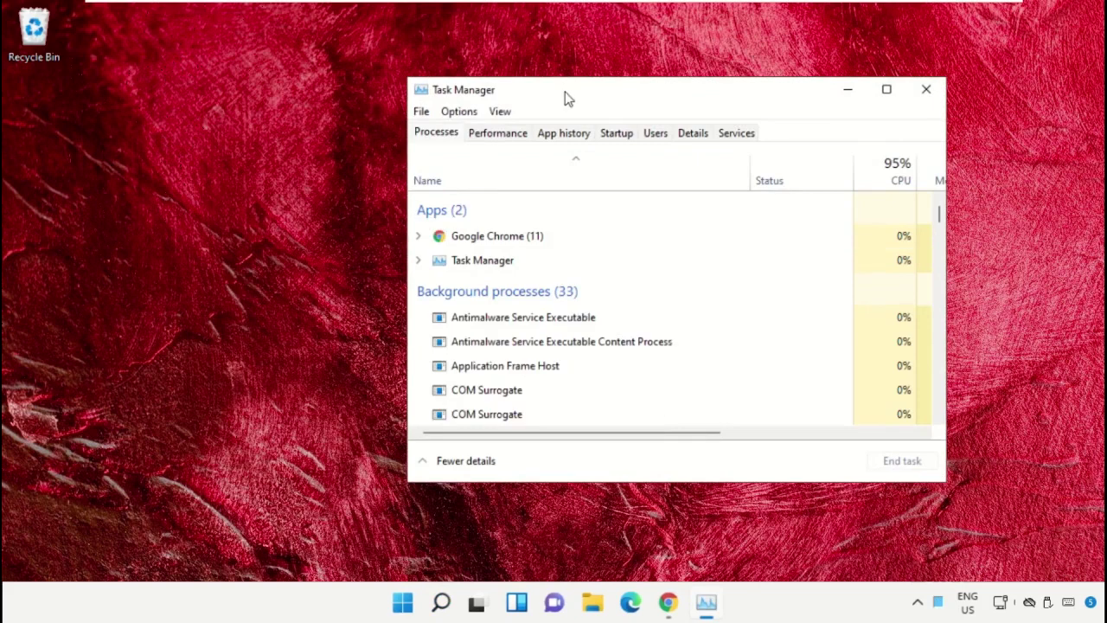
Step: Open Task Manager's Run new task dialog and browse for a program, starting at This PC
left_click_drag(564, 92, 251, 172)
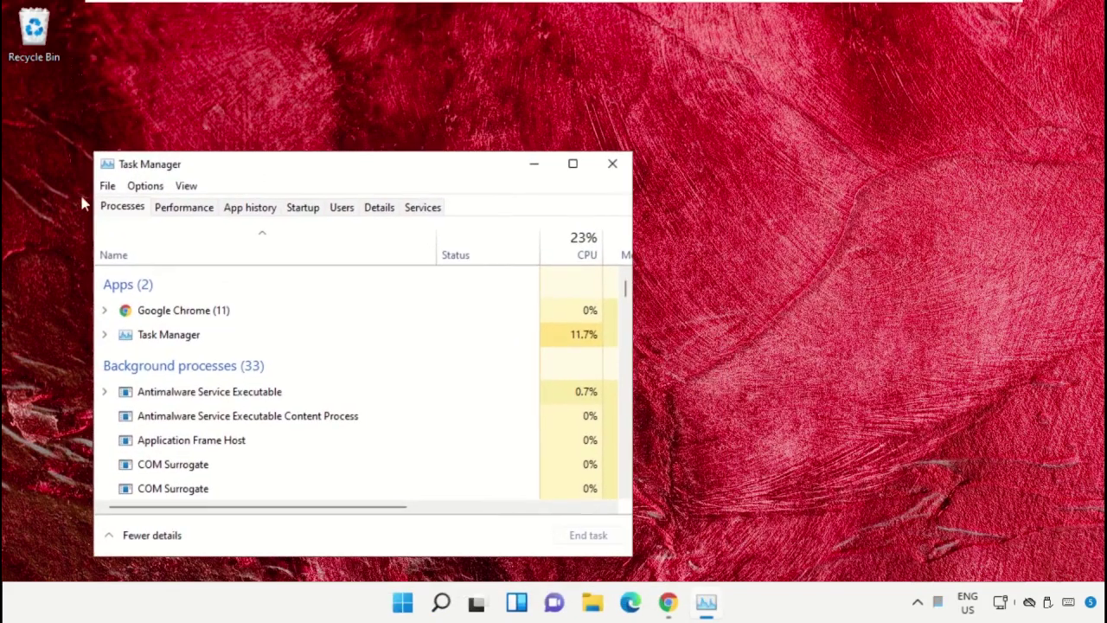
left_click(145, 185)
left_click(107, 185)
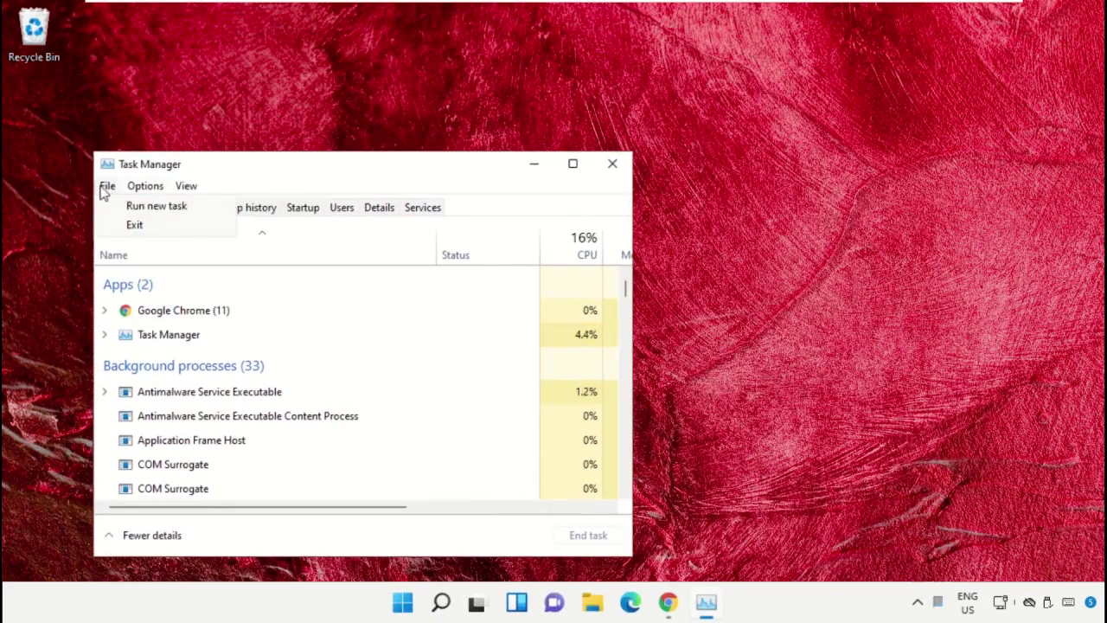
left_click(124, 208)
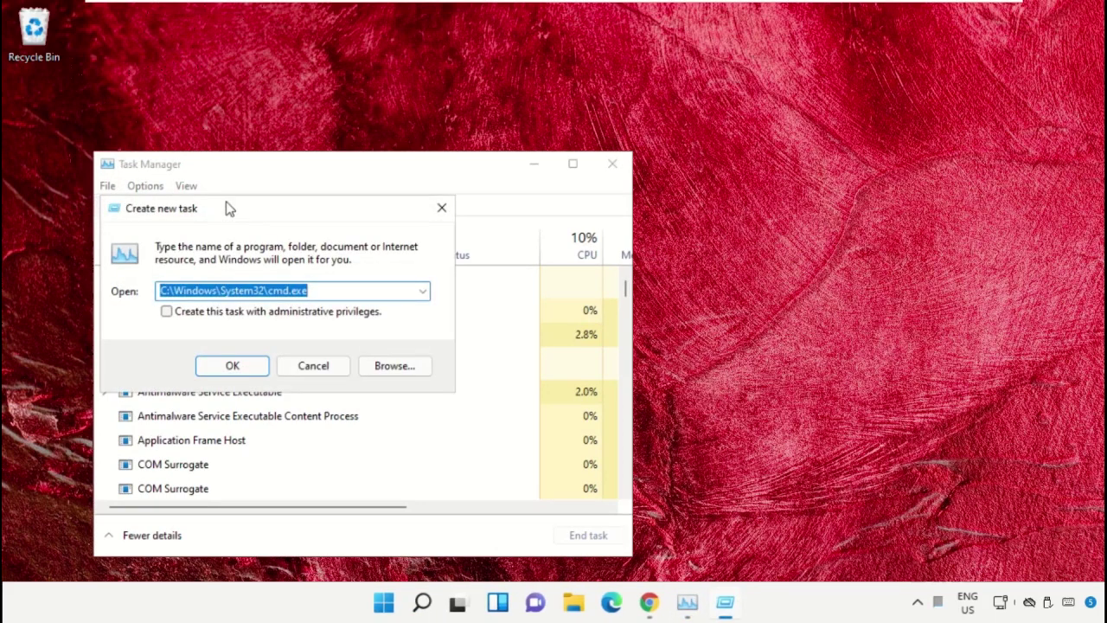
left_click_drag(228, 209, 771, 168)
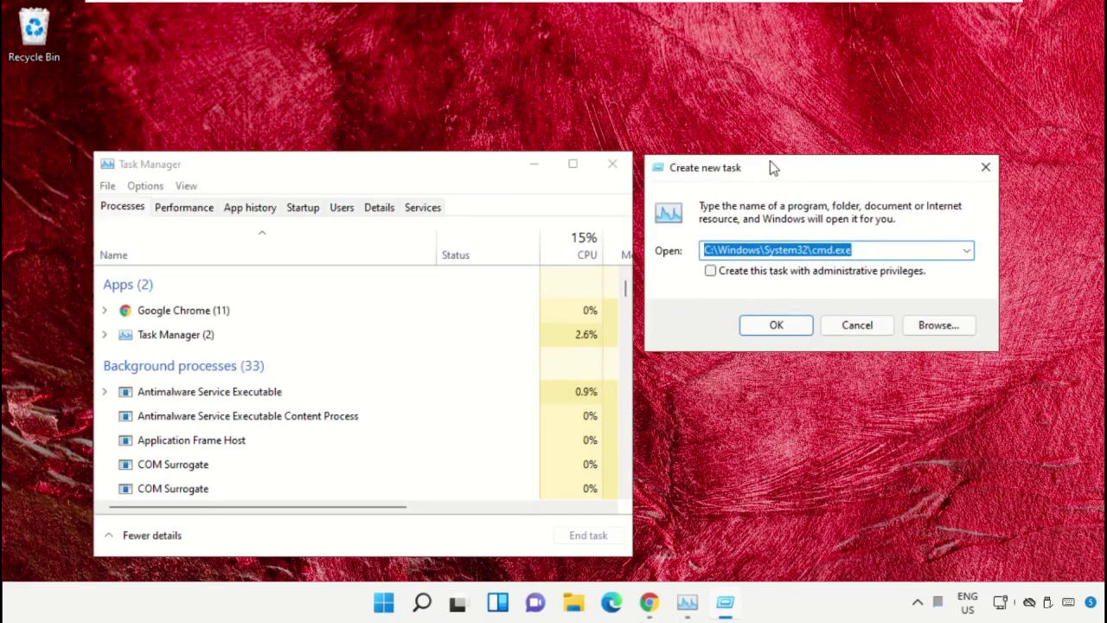
left_click(930, 327)
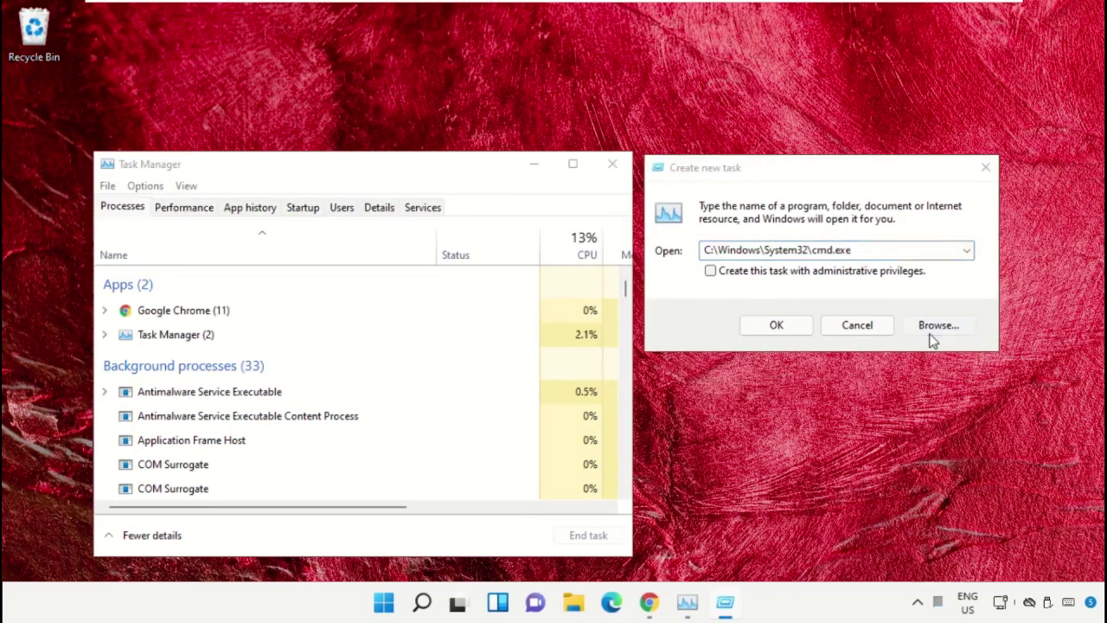
left_click(603, 259)
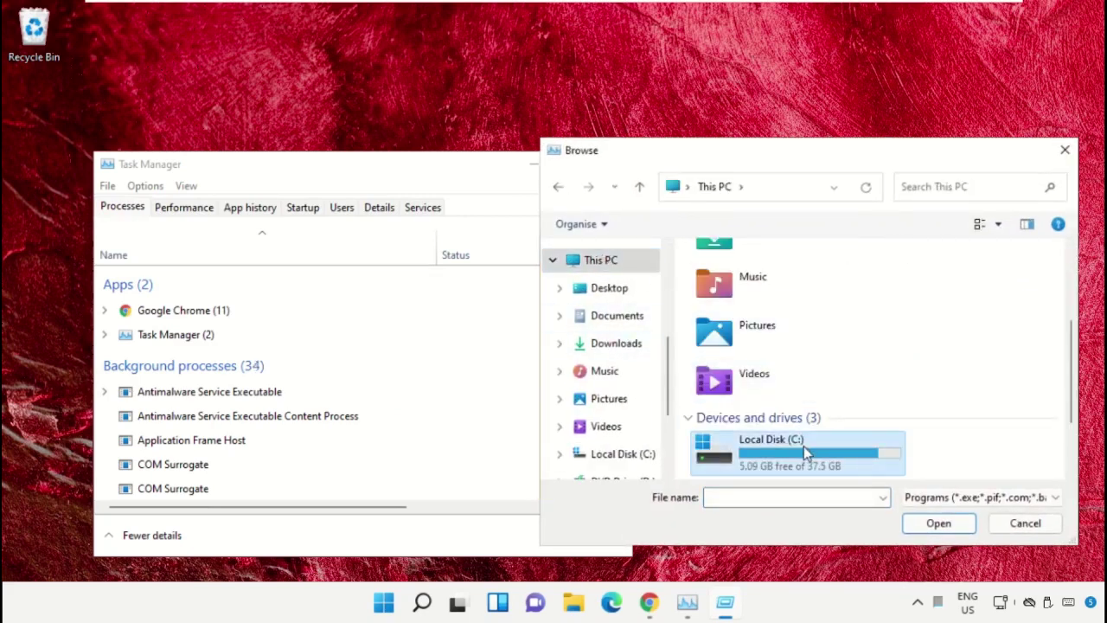
Step: Browse into Local Disk (C:) > Windows > System32
double_click(803, 447)
scroll(788, 364, "down", 3)
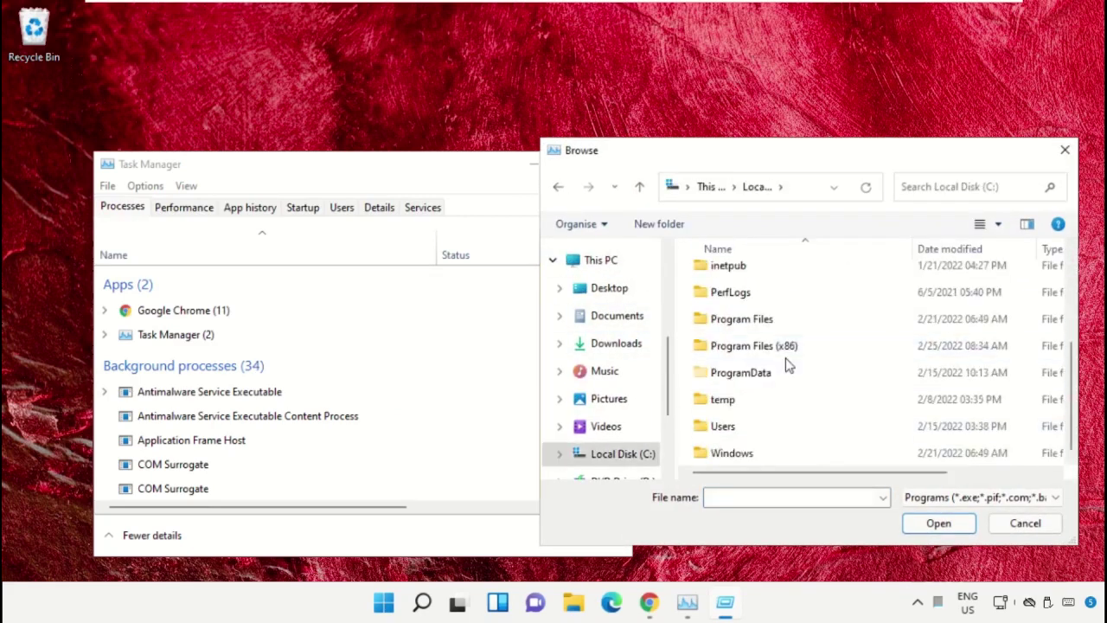
double_click(749, 452)
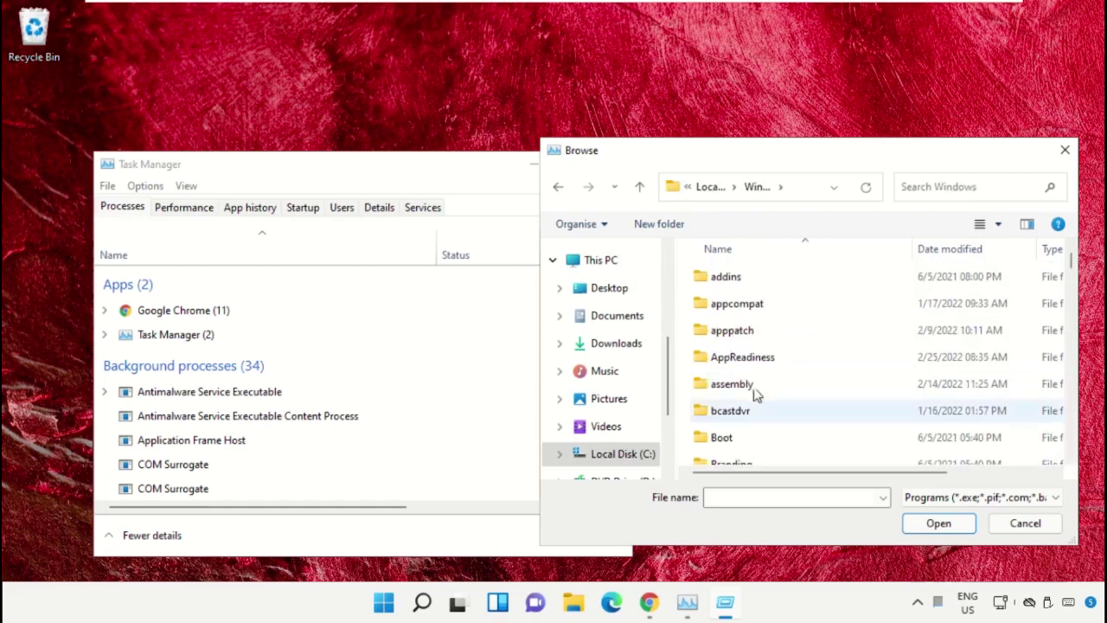
type("sys")
double_click(741, 304)
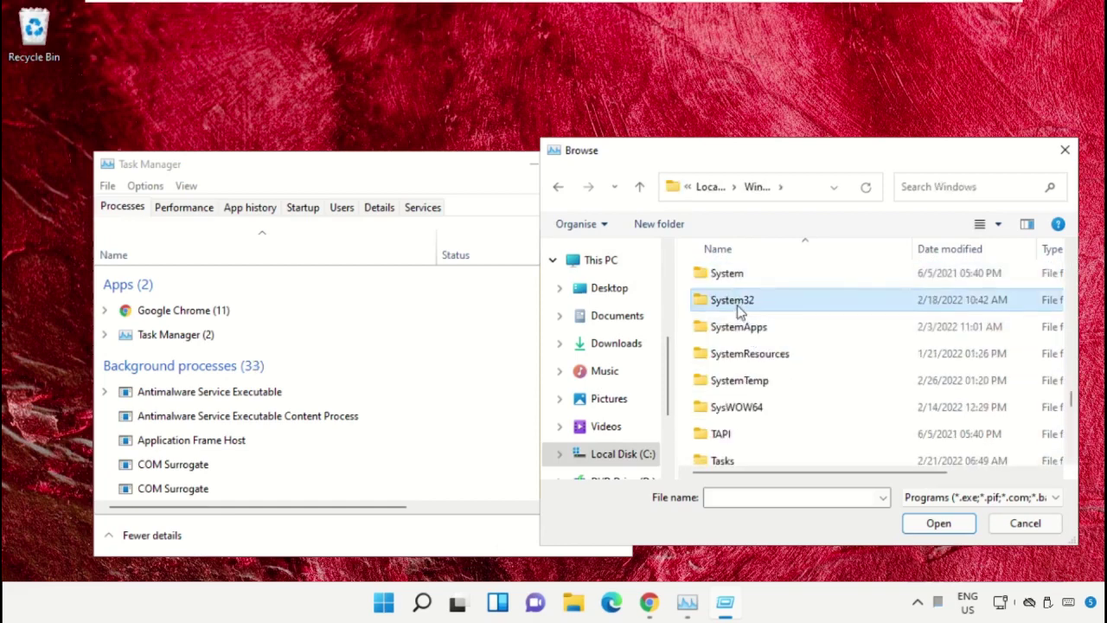
Step: Select cmd.exe in System32 as the program to run
scroll(762, 348, "down", 2)
scroll(762, 348, "down", 3)
left_click(761, 346)
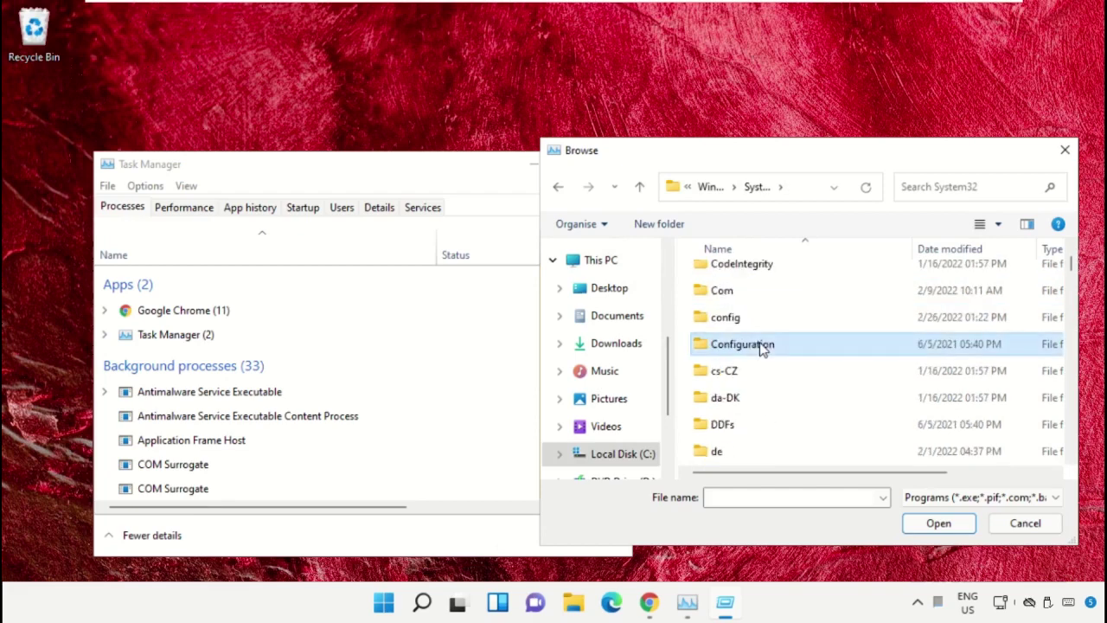
key("Down")
key("Down")
key("Down")
key("Down")
key("Down")
key("Down")
key("Down")
key("Down")
key("Down")
key("Down")
key("Down")
key("Down")
key("Down")
key("Down")
key("Down")
key("Down")
key("Down")
key("Down")
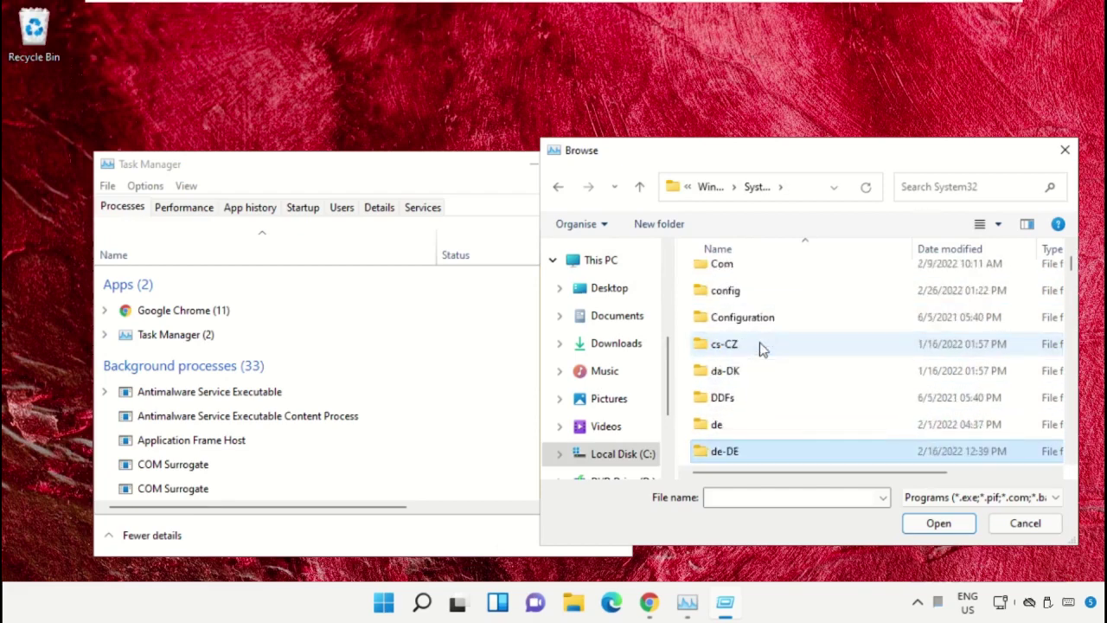
key("Down")
key("Down")
key("Down")
key("Down")
key("Down")
key("Down")
key("Down")
key("Down")
key("Down")
key("Down")
key("Down")
key("Down")
key("Down")
key("Down")
key("Down")
key("Down")
key("Down")
key("Down")
key("Down")
key("Down")
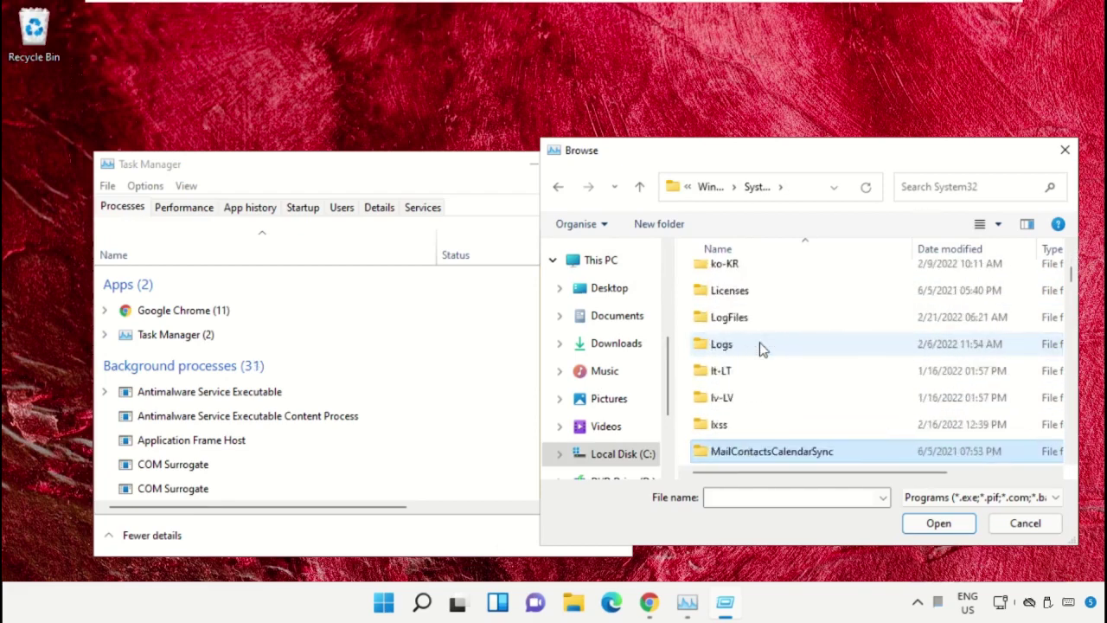
key("Down")
key("Down")
key("Down")
key("Down")
key("Down")
key("Down")
key("Down")
key("Down")
key("Down")
key("Down")
key("Down")
key("Down")
key("Down")
key("Down")
key("Down")
key("Down")
key("Down")
key("Down")
key("Down")
key("Down")
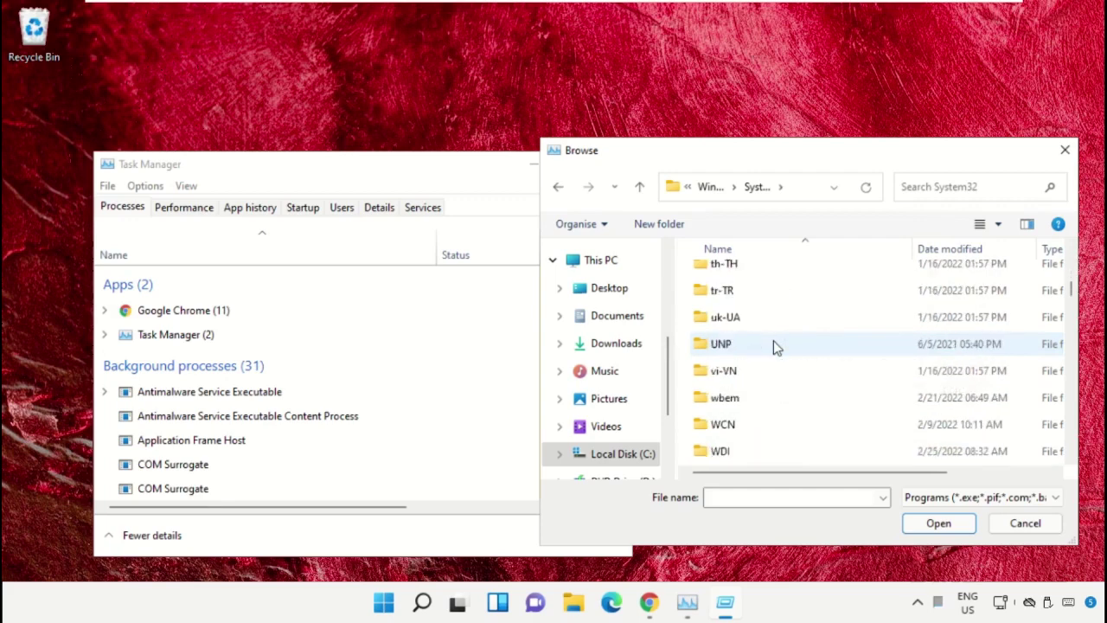
type("cmd.exe")
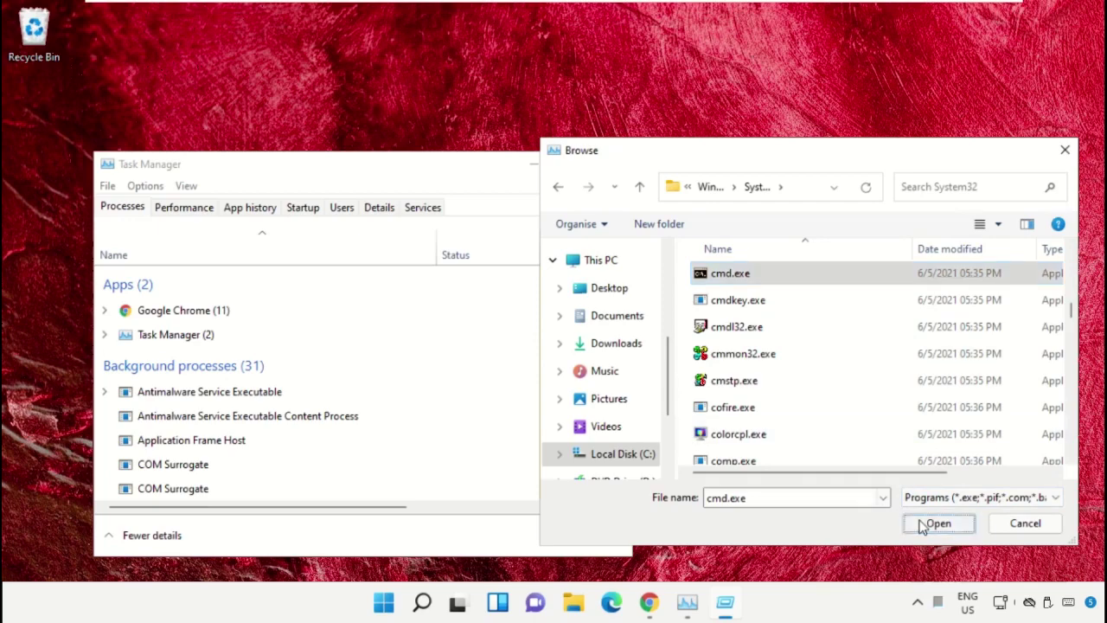
left_click(930, 524)
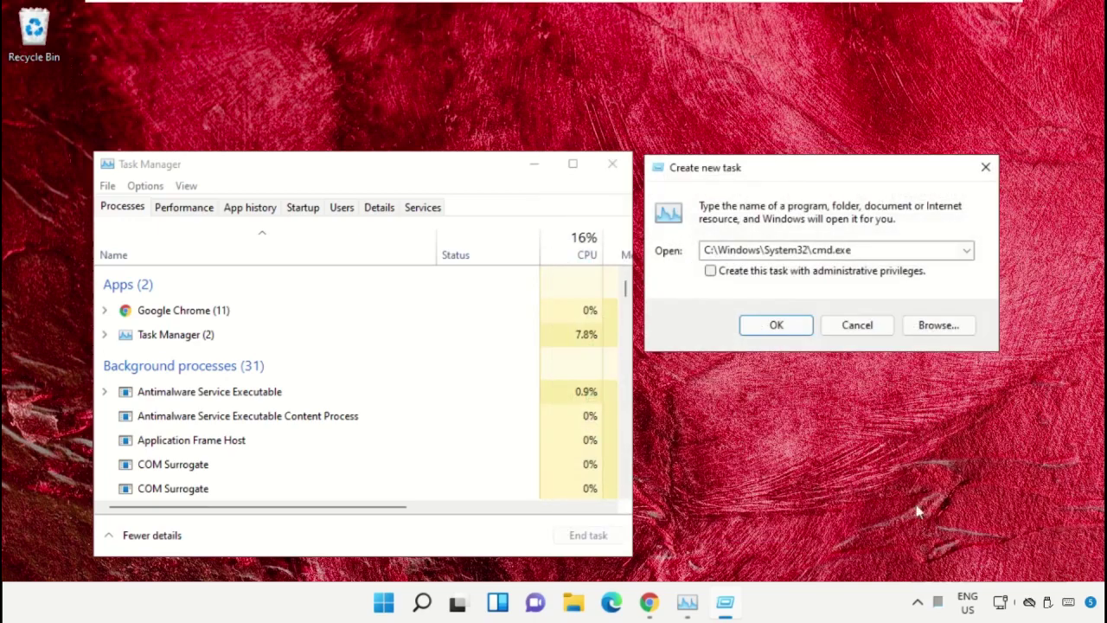
Step: Launch cmd.exe with administrative privileges and minimize Task Manager
left_click(710, 271)
left_click(794, 328)
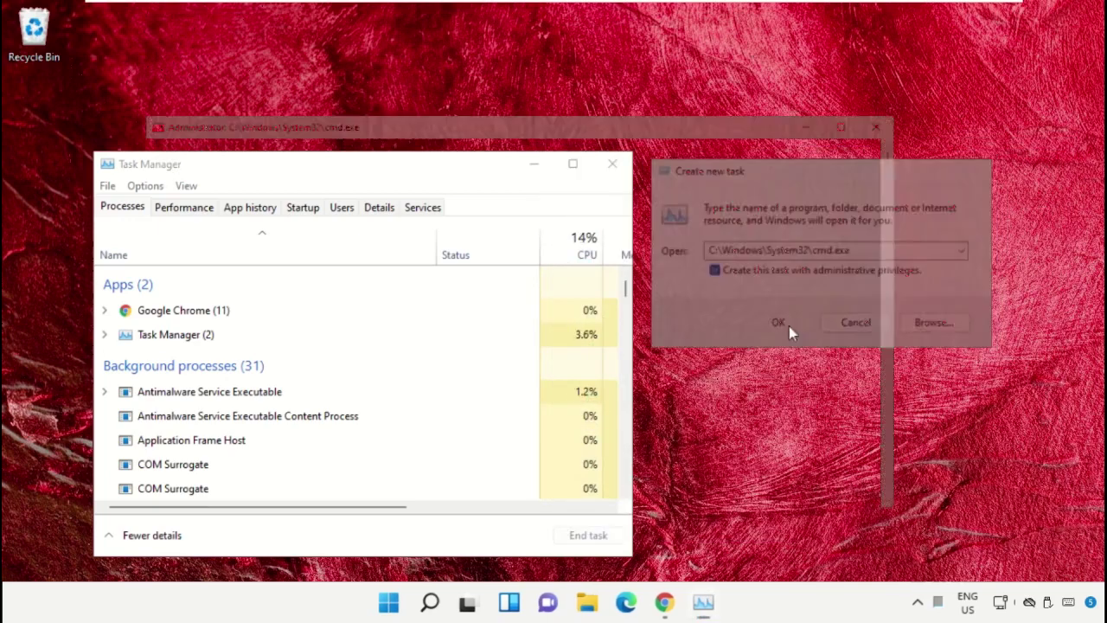
left_click(543, 170)
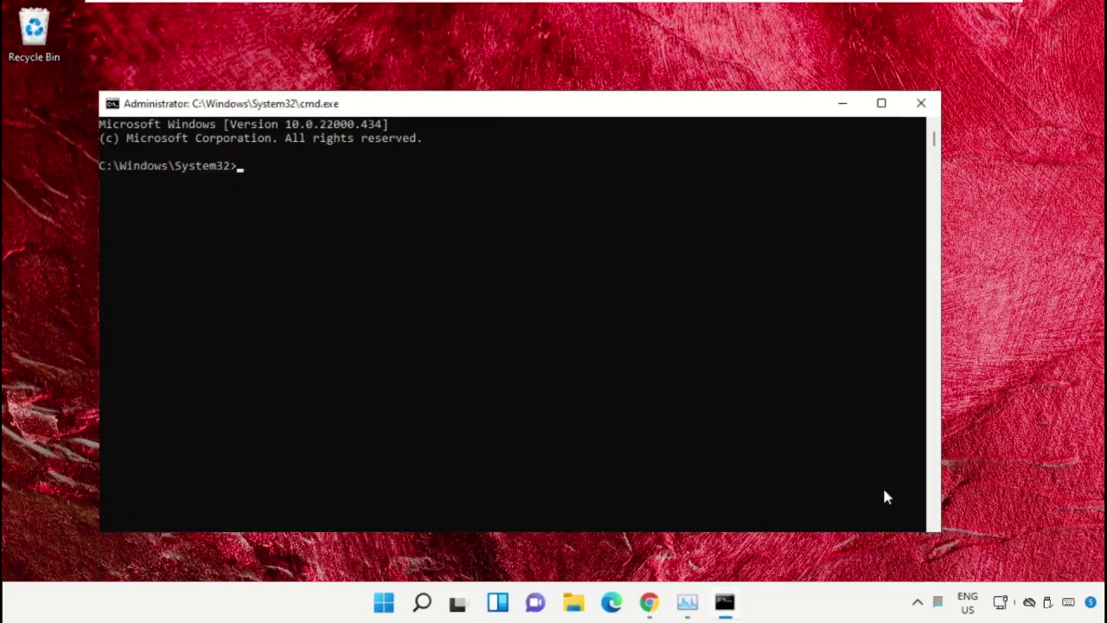
Step: Shrink and centre the administrator Command Prompt, then bring Chrome to the front
left_click_drag(942, 535, 744, 425)
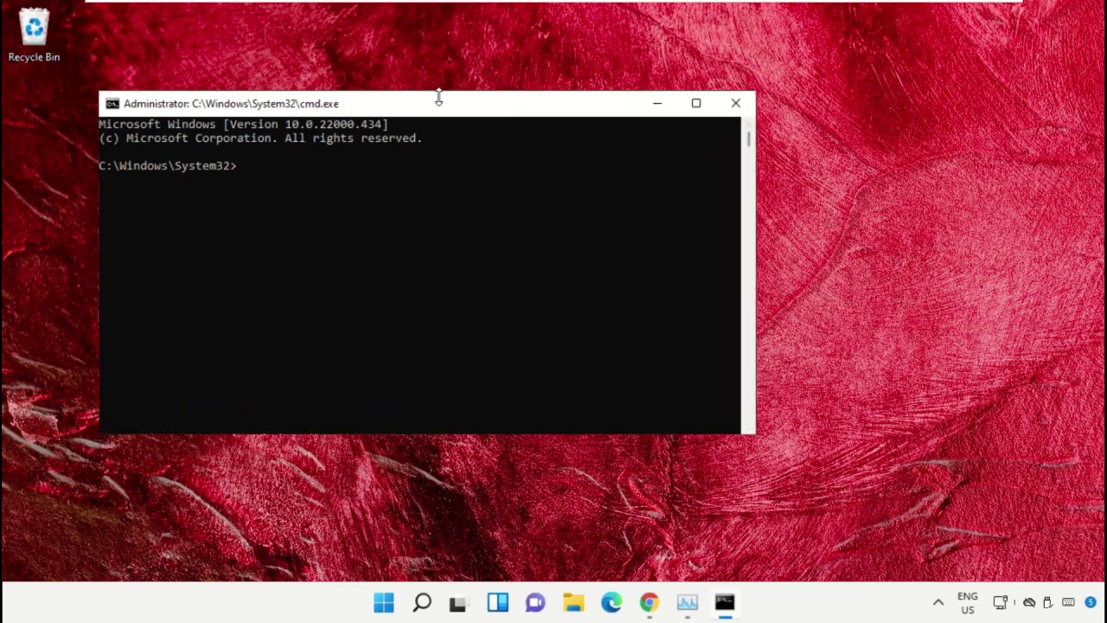
left_click_drag(430, 112, 545, 232)
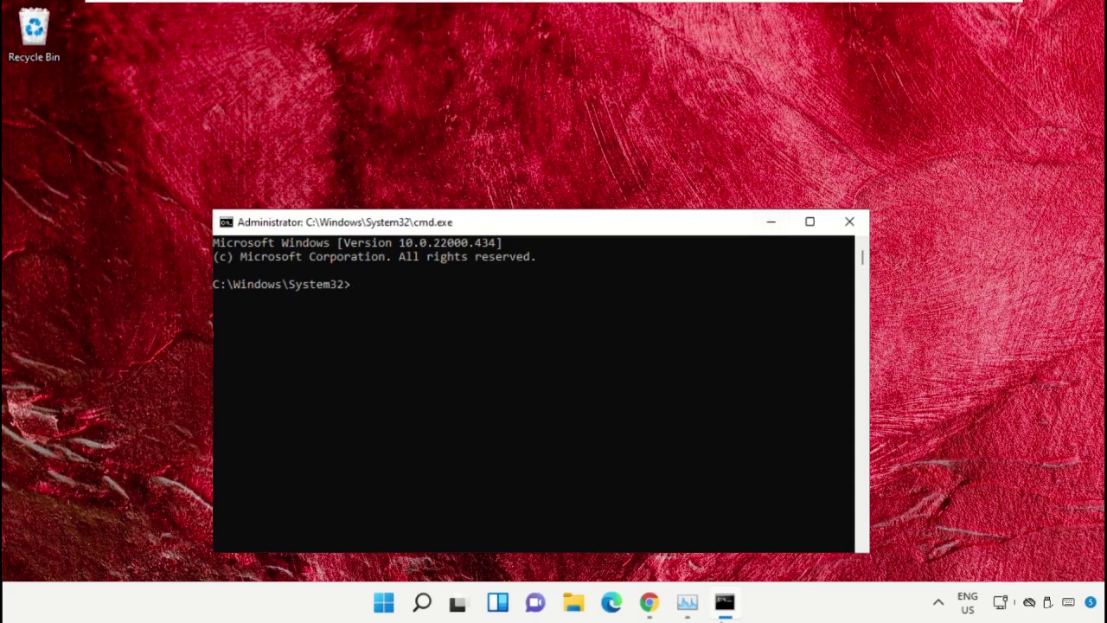
left_click(651, 604)
Step: Search Google for 'hows.tech windows commands'
left_click(372, 309)
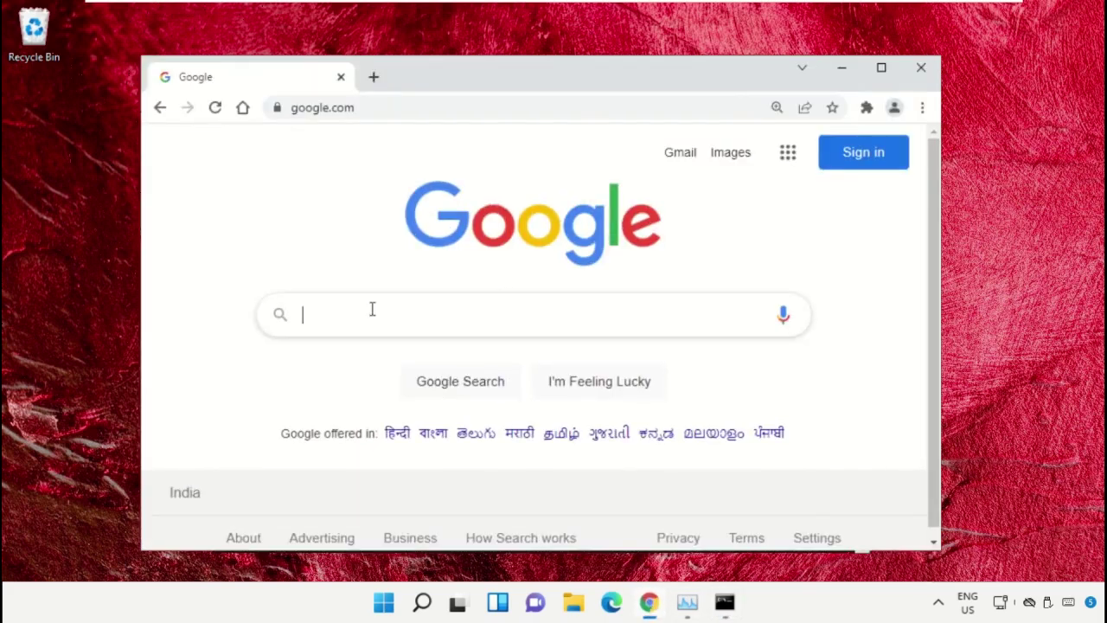
type("hows")
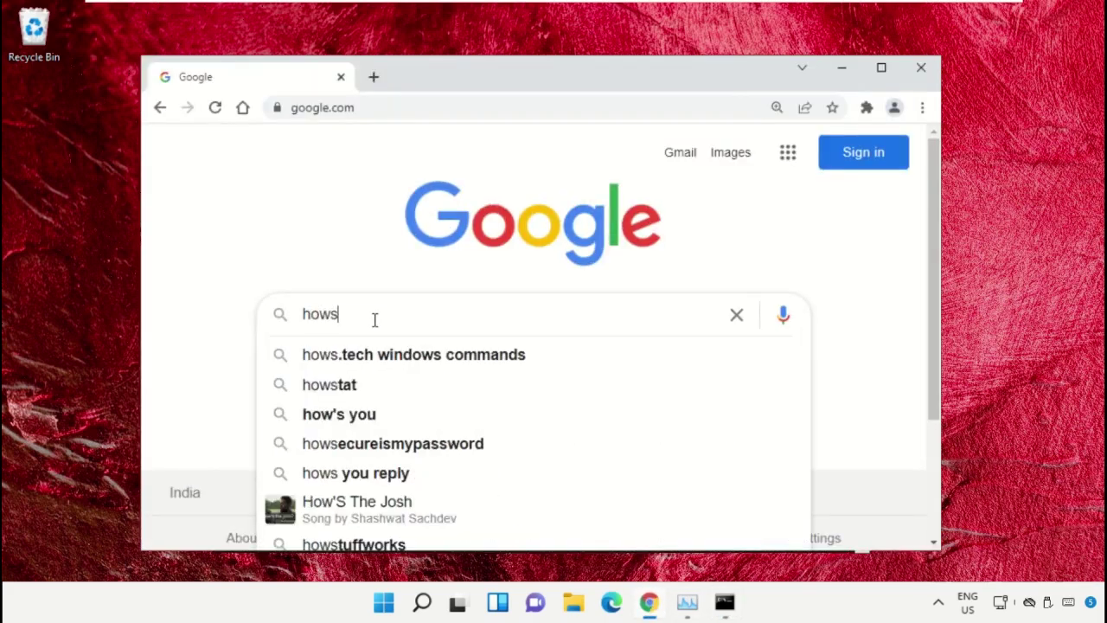
key("Down")
key("Return")
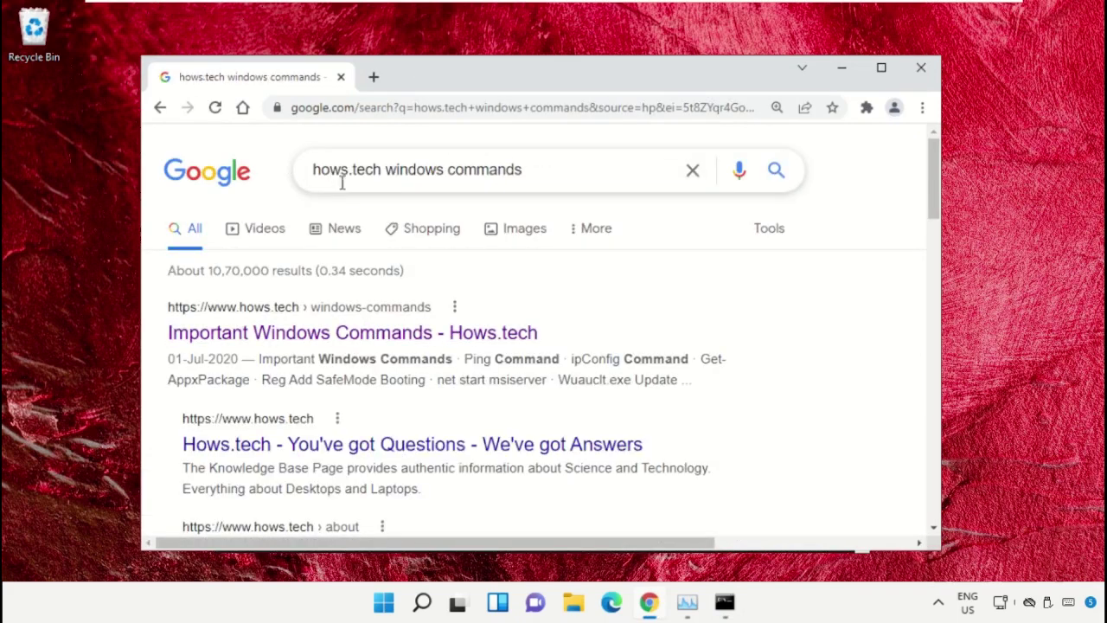
Step: Open the Important Windows Commands – Hows.tech article and scroll to the SFC Commands 11–13
left_click(413, 338)
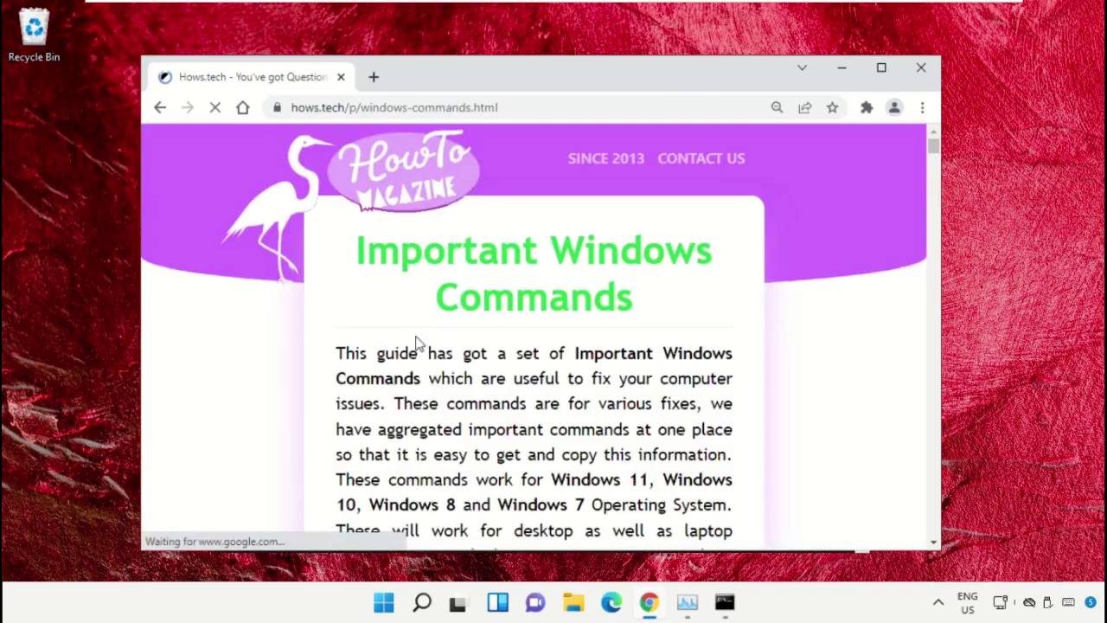
scroll(691, 311, "down", 1)
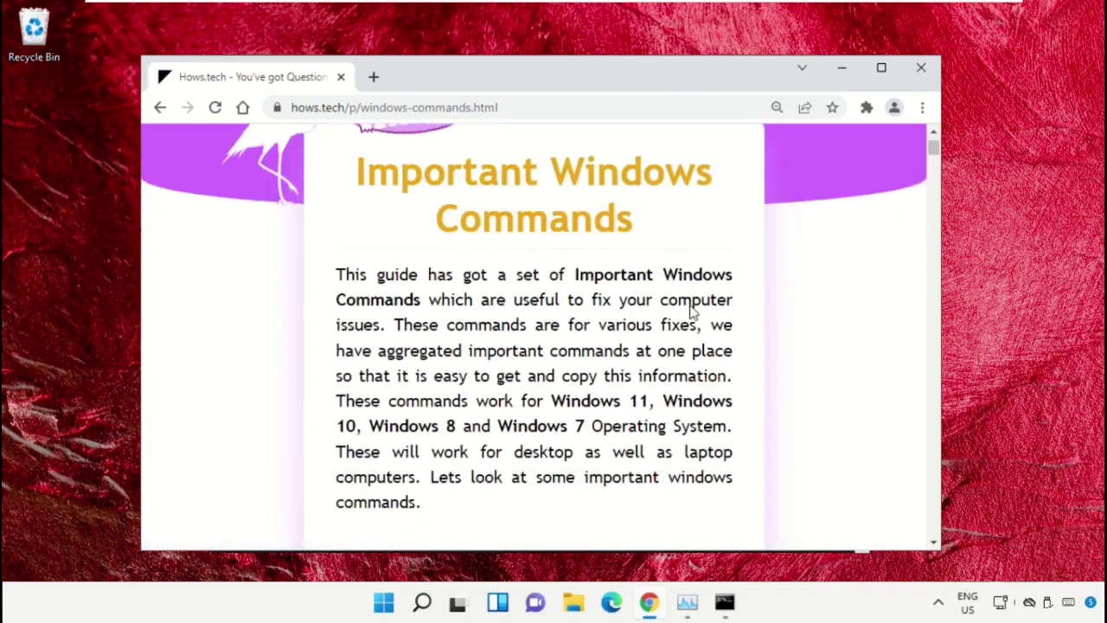
scroll(692, 312, "down", 10)
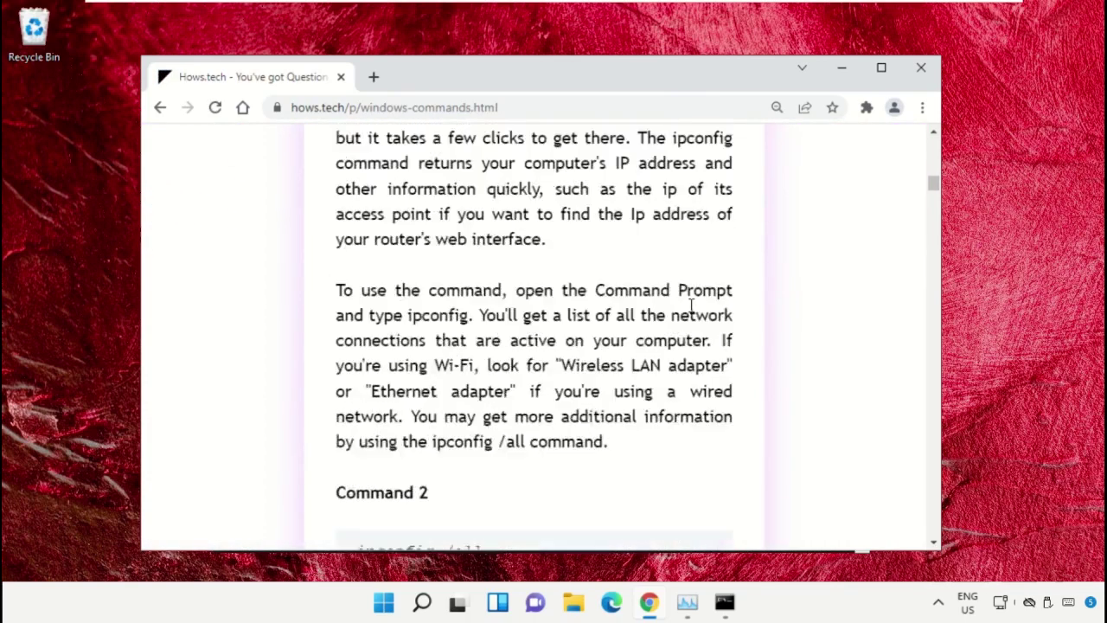
scroll(692, 307, "down", 15)
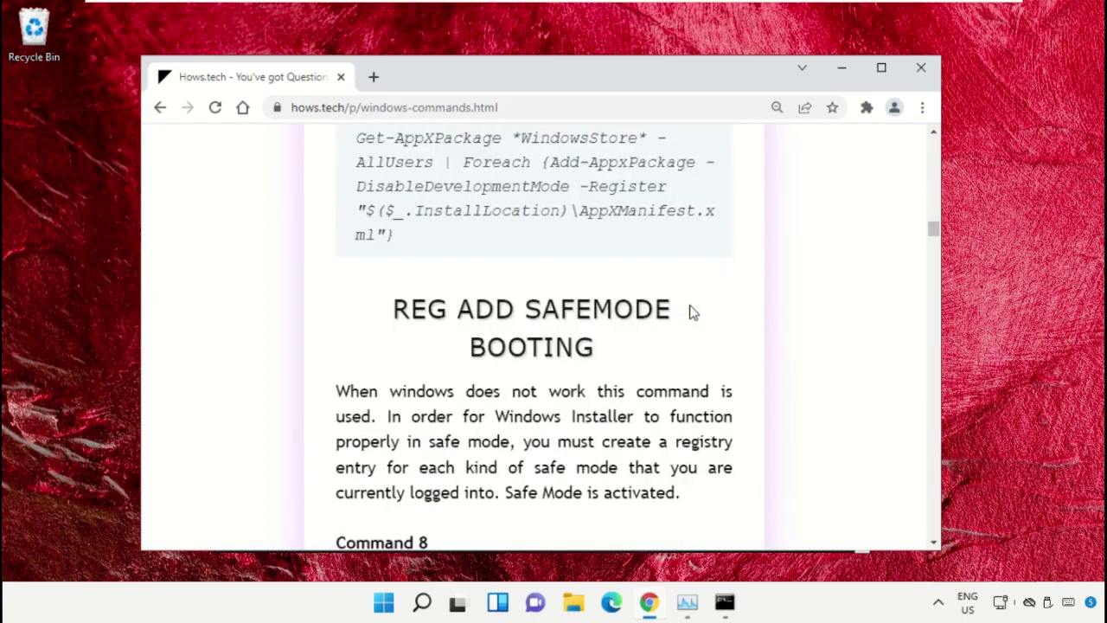
scroll(692, 312, "down", 15)
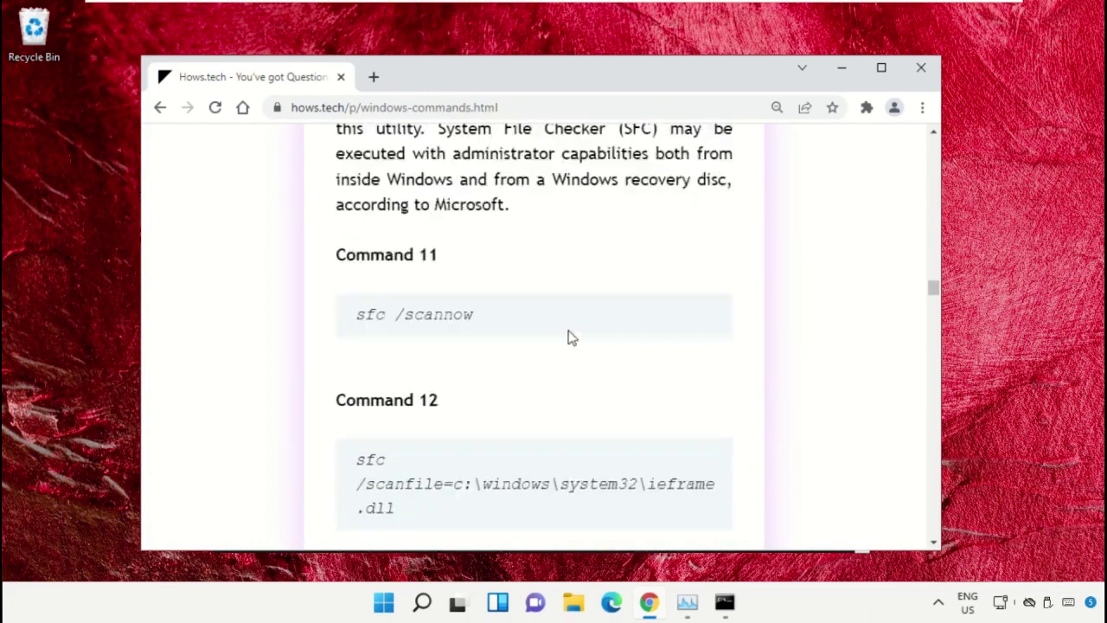
scroll(571, 337, "down", 2)
scroll(571, 338, "down", 1)
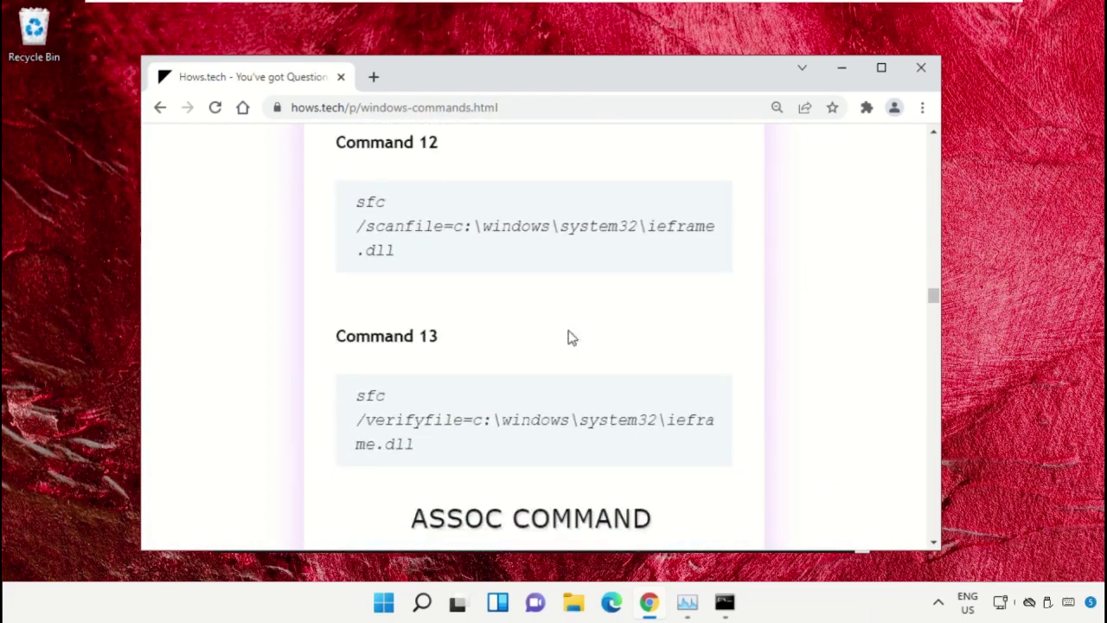
scroll(571, 338, "down", 1)
scroll(571, 337, "up", 2)
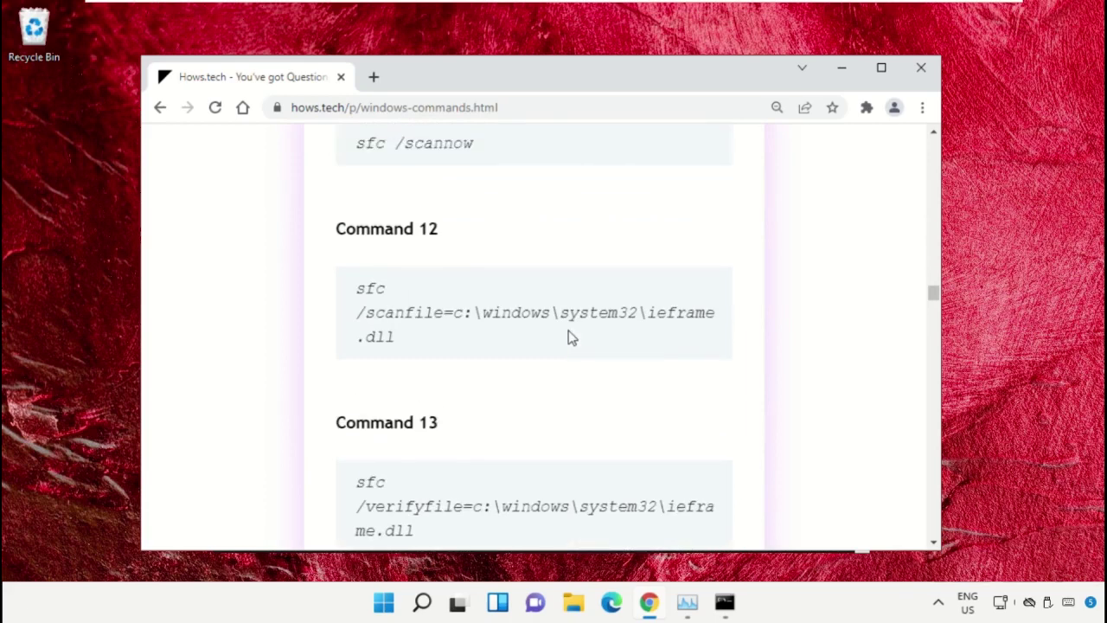
scroll(571, 338, "up", 1)
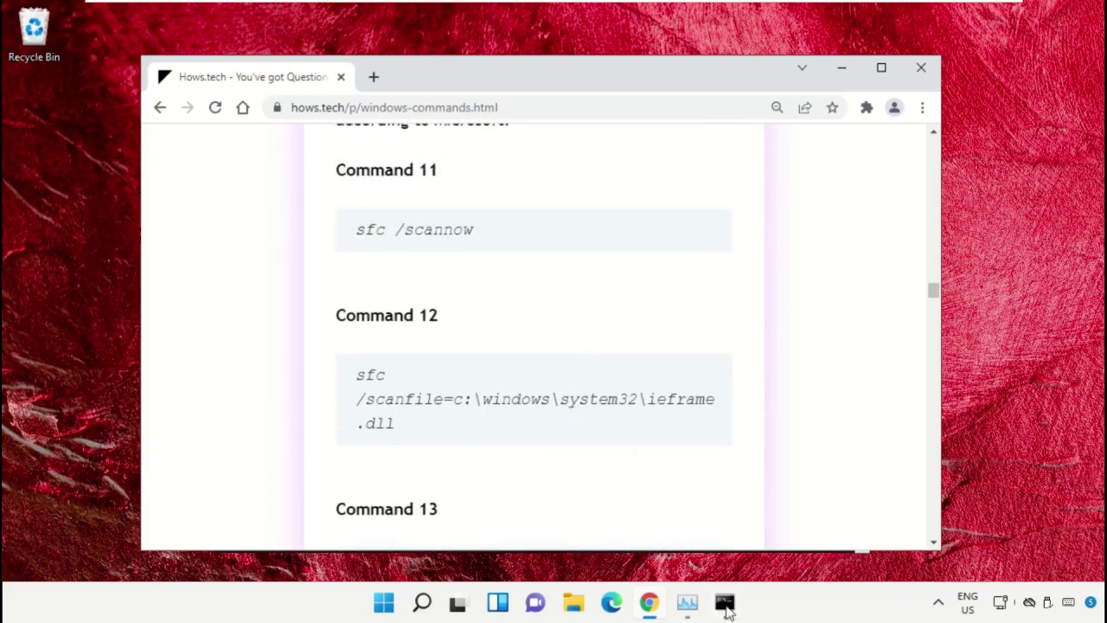
Step: Restore the administrator Command Prompt and arrange it beside the browser window
left_click(723, 601)
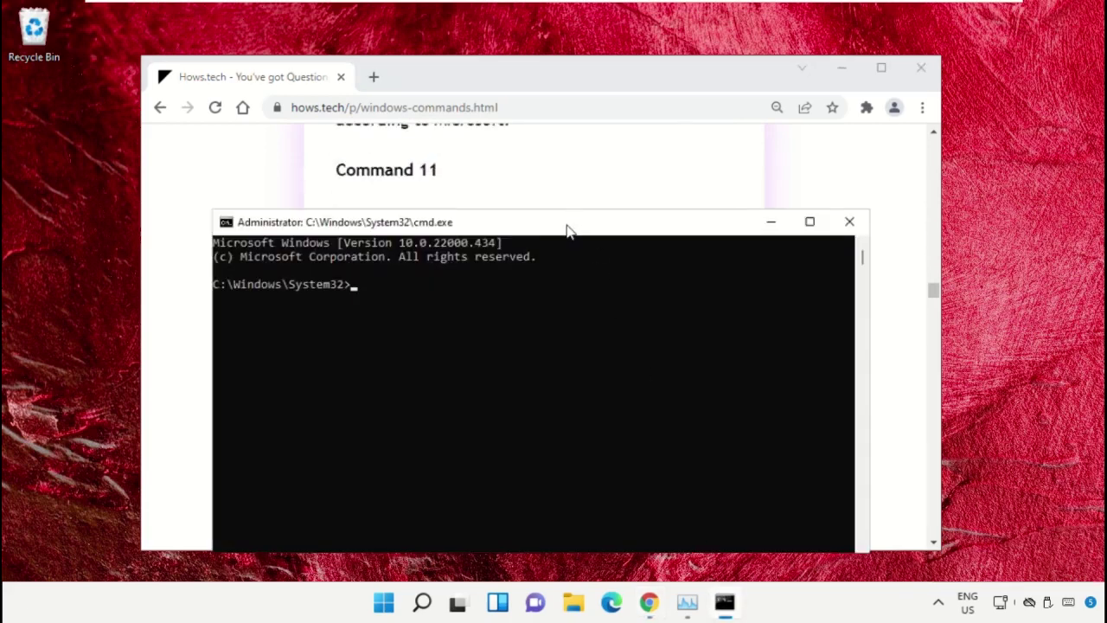
left_click_drag(568, 227, 709, 250)
left_click(571, 90)
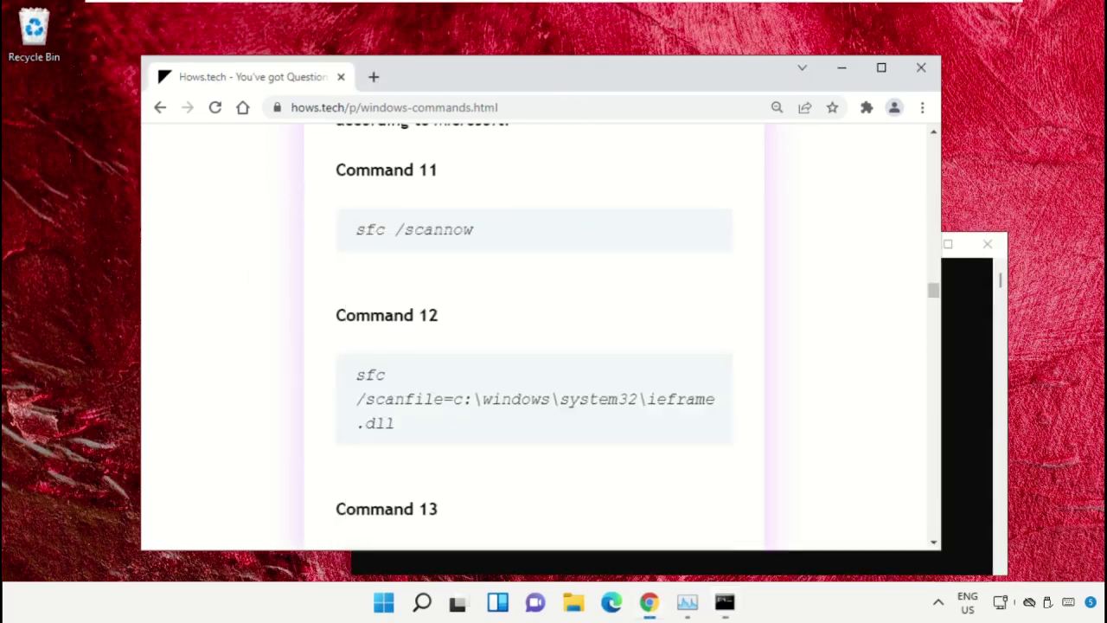
left_click_drag(548, 76, 472, 101)
Step: Copy Command 12, sfc /scanfile=c:\windows\system32\ieframe.dll, from the article
left_click(883, 242)
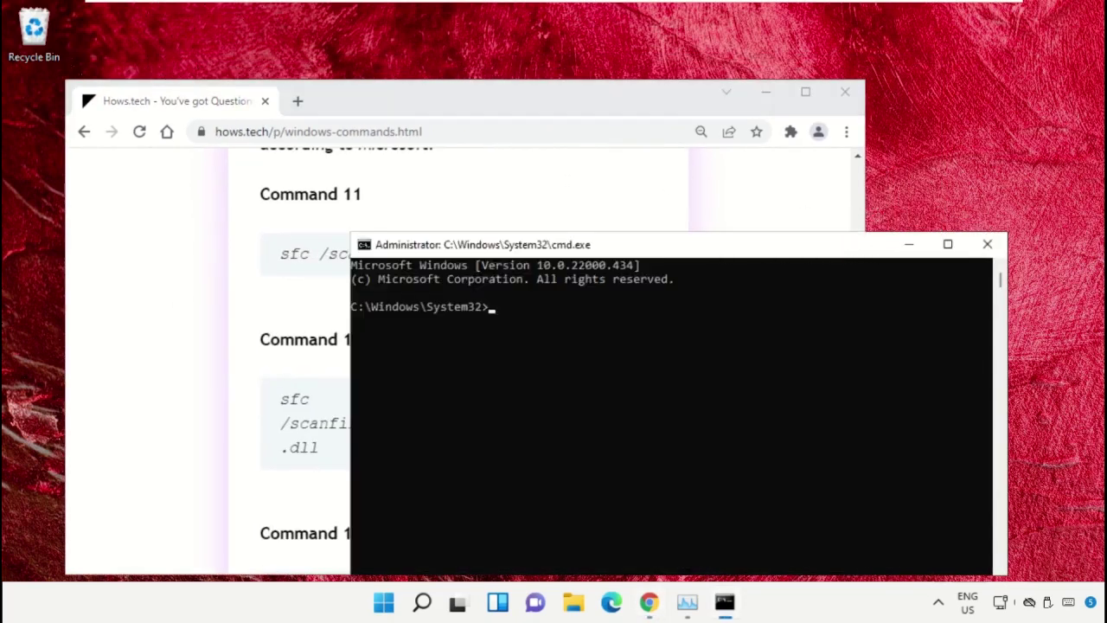
left_click_drag(722, 251, 848, 163)
triple_click(317, 435)
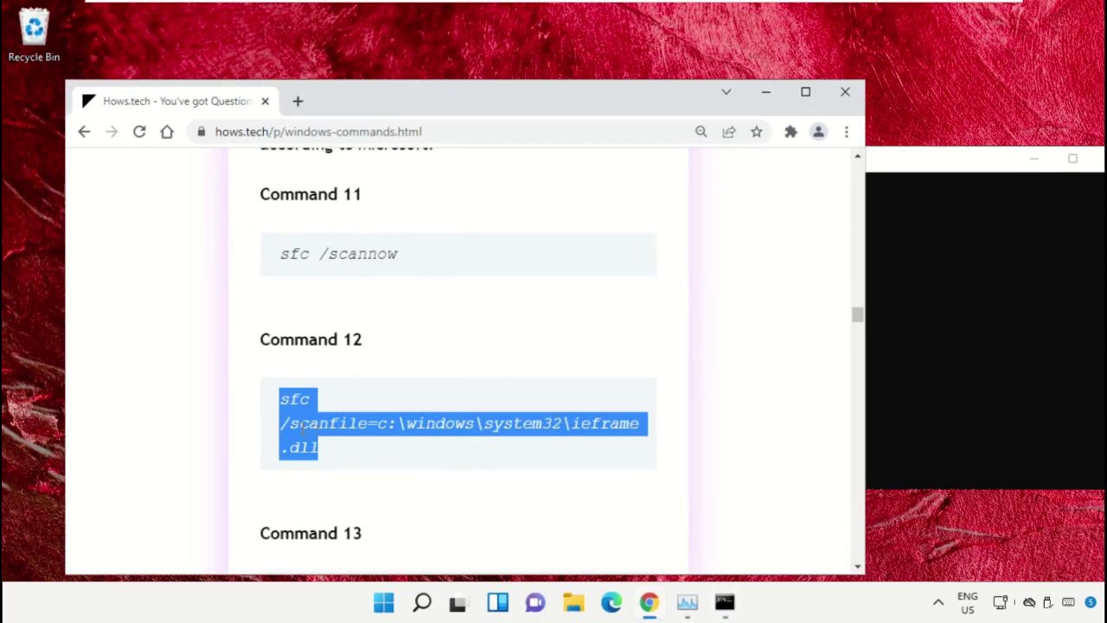
triple_click(362, 429)
right_click(363, 429)
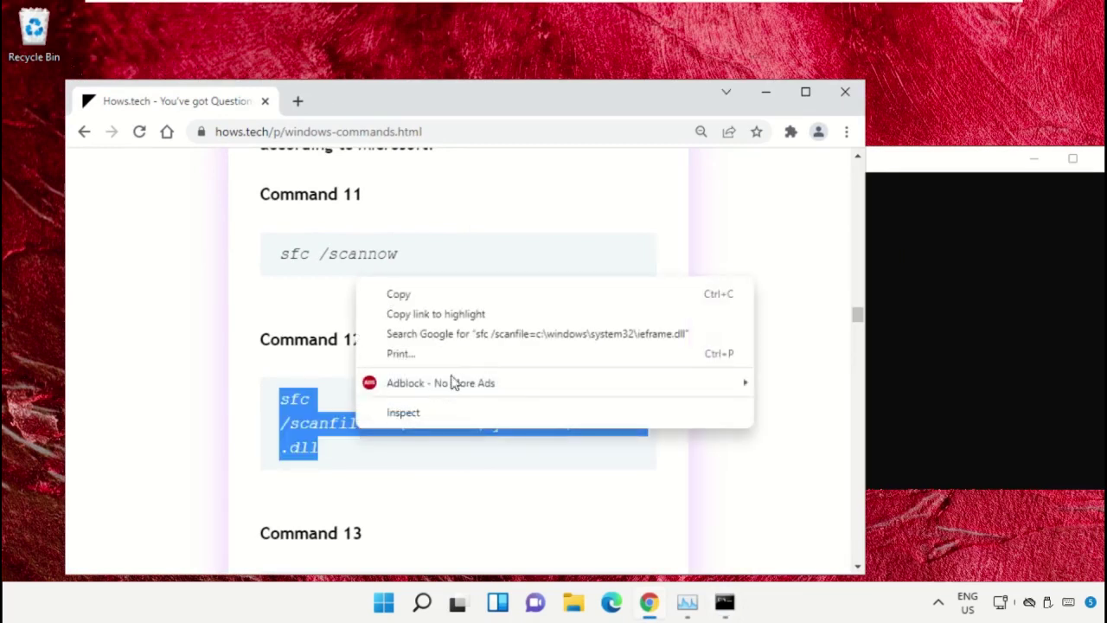
left_click(464, 295)
Step: Paste and run the sfc /scanfile command in the administrator Command Prompt
left_click(932, 222)
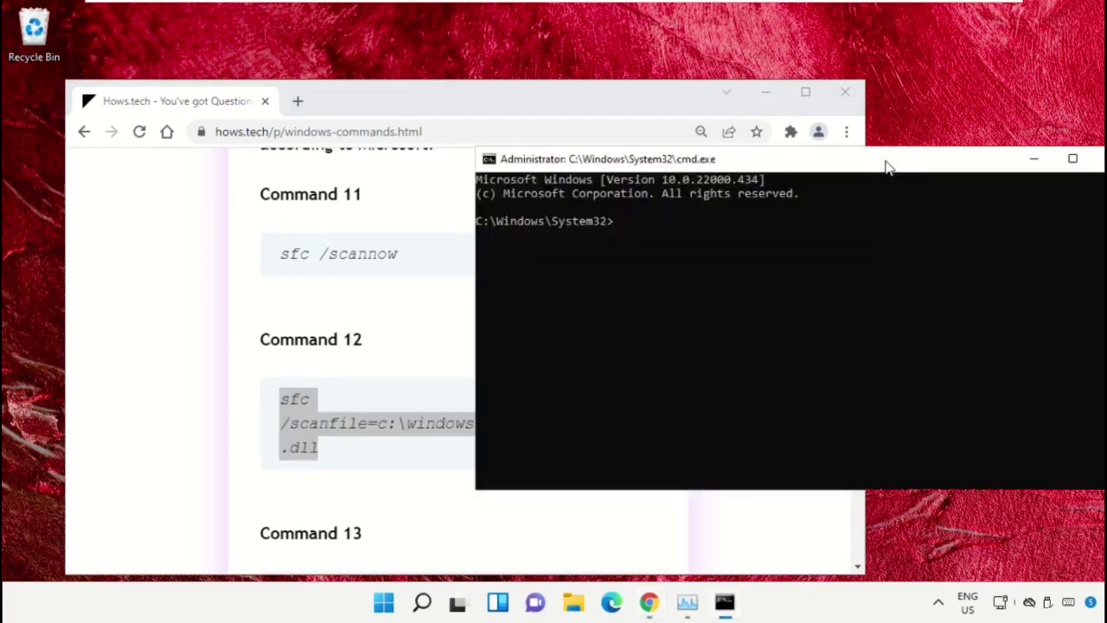
left_click_drag(694, 161, 649, 161)
right_click(665, 236)
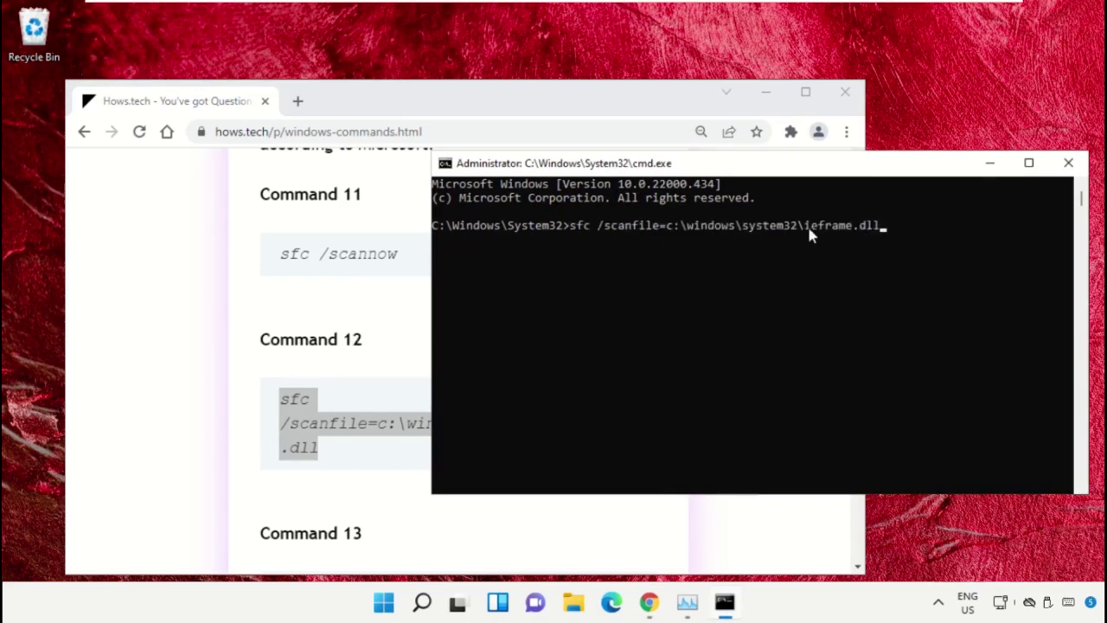
key("Return")
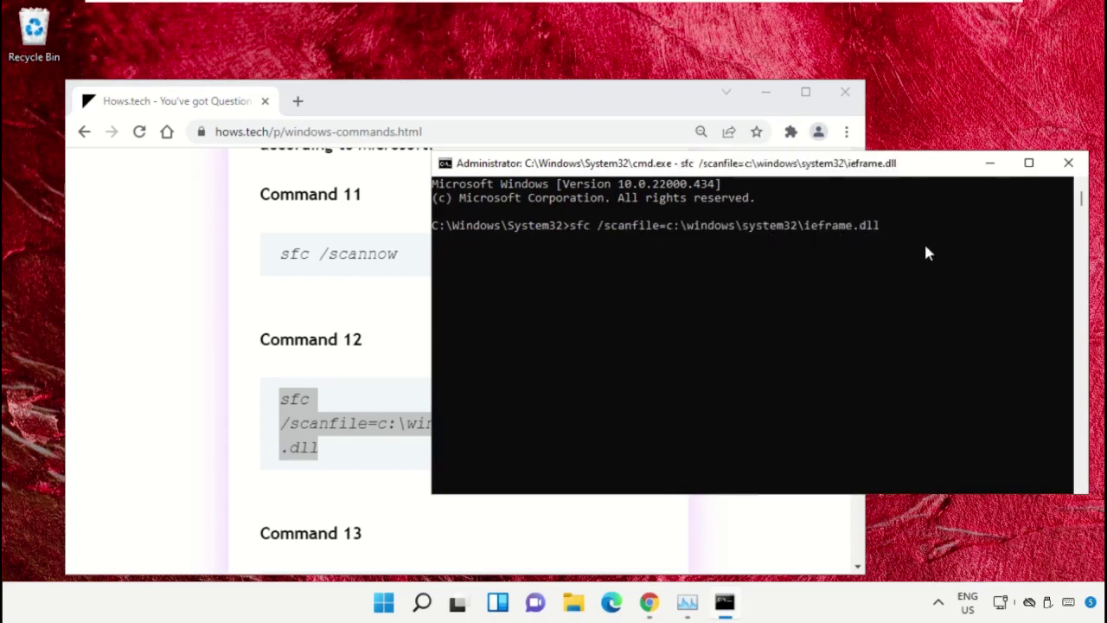
left_click(363, 298)
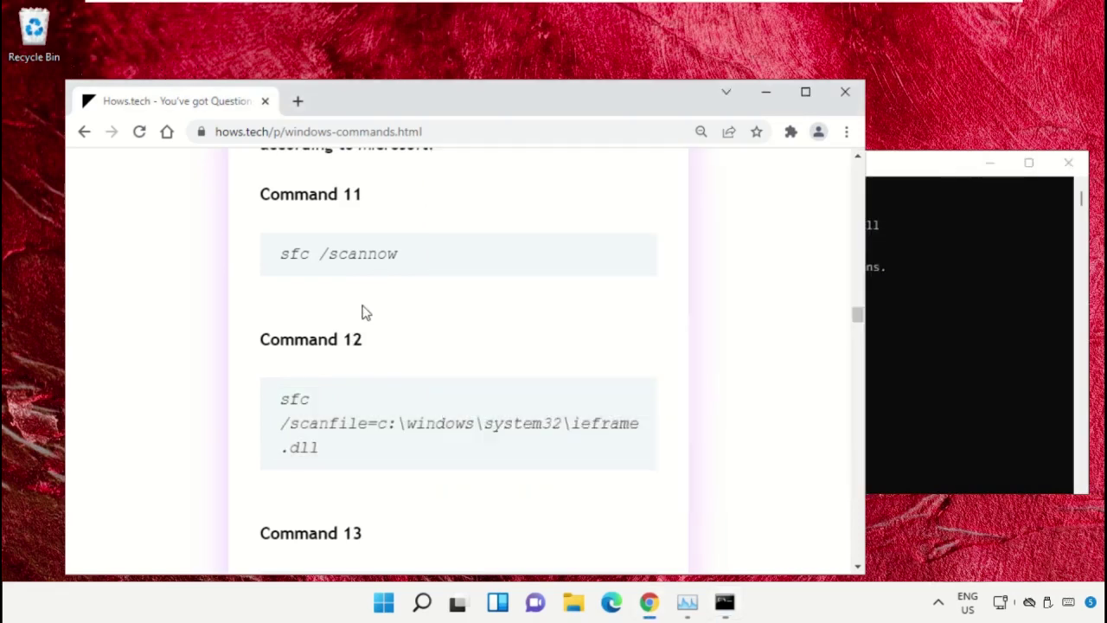
Step: Copy Command 13's sfc /verifyfile on ieframe.dll and run it in Command Prompt
scroll(380, 329, "down", 2)
scroll(391, 317, "down", 1)
triple_click(374, 353)
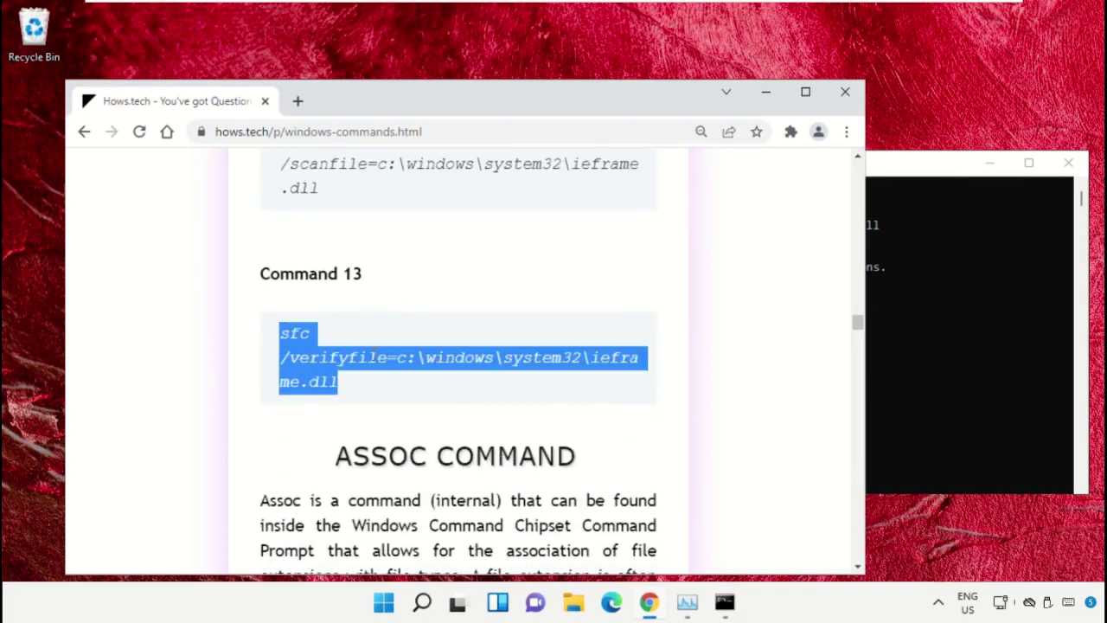
right_click(363, 368)
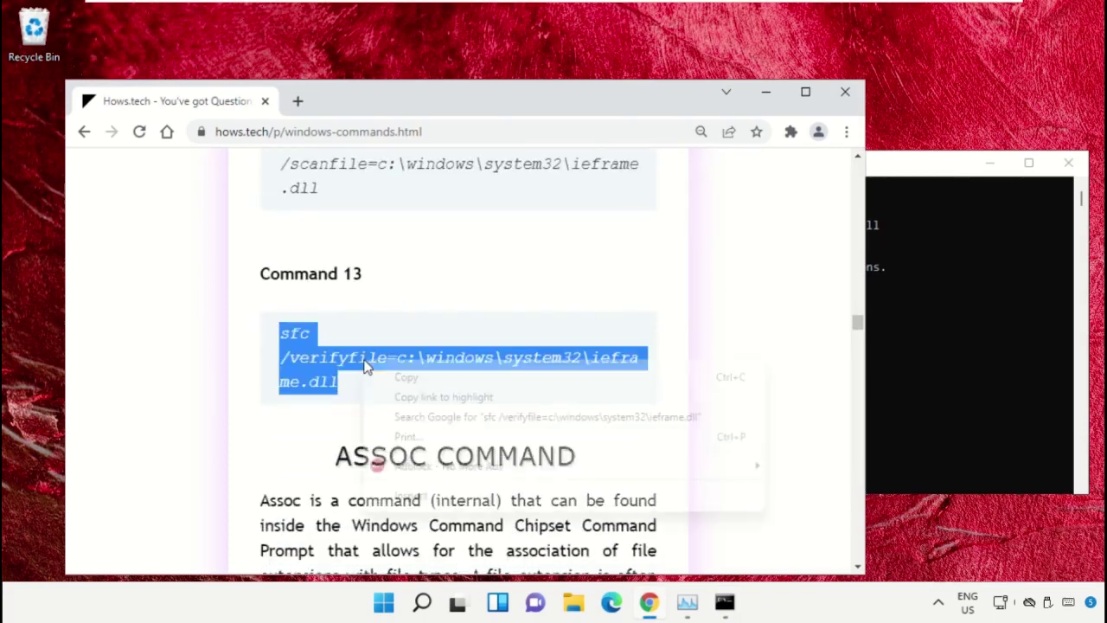
left_click(444, 380)
left_click(970, 324)
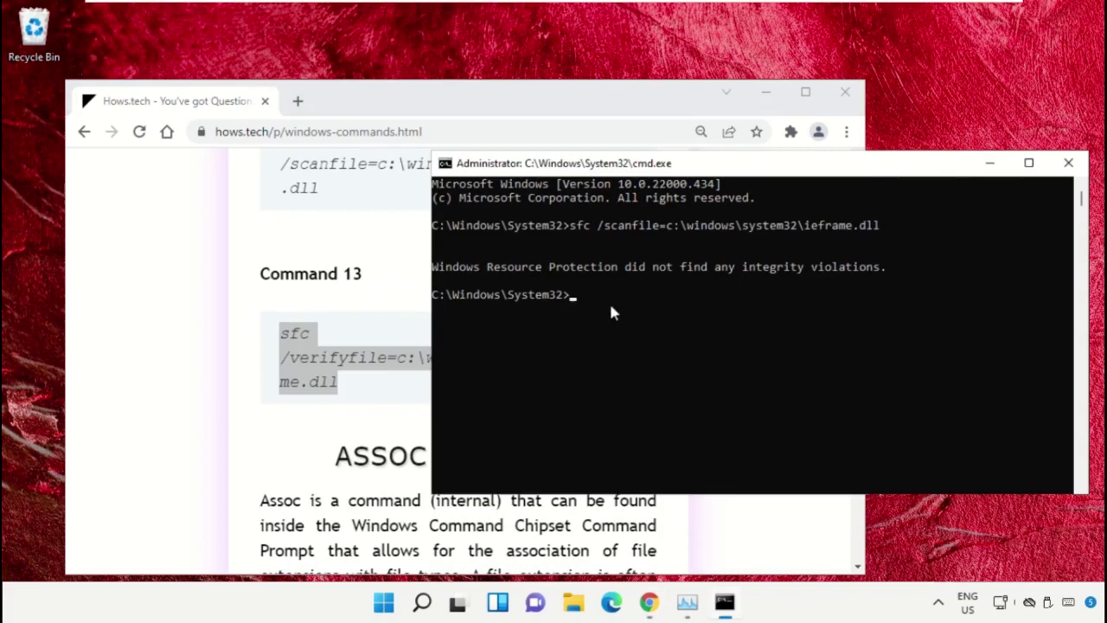
key("ctrl+v")
key("Return")
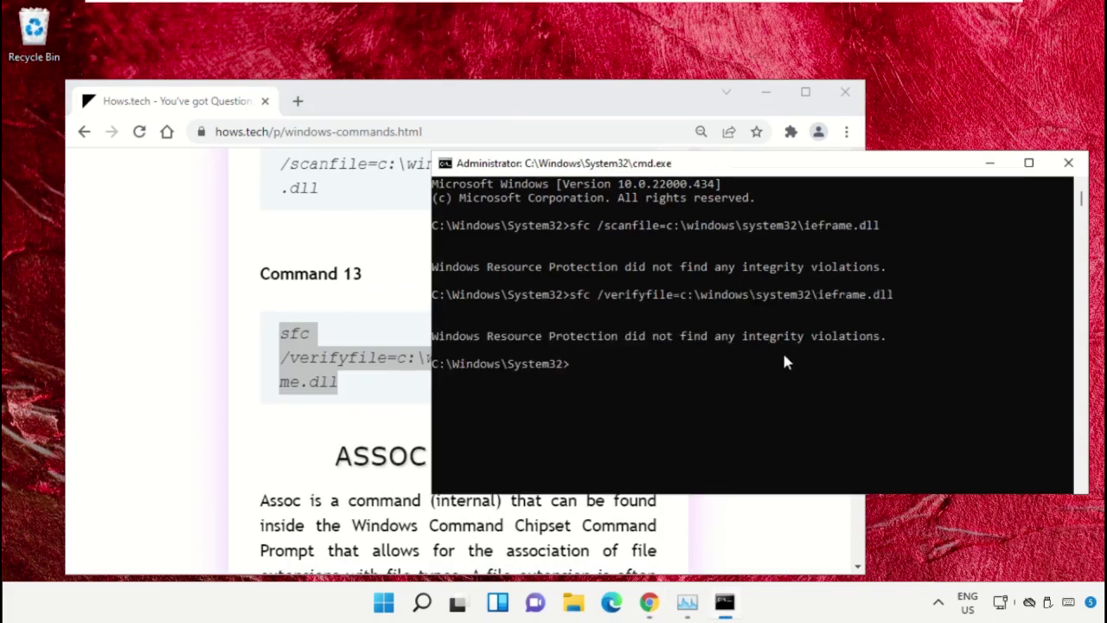
Step: Minimize the browser and close Command Prompt with the exit command
left_click(763, 94)
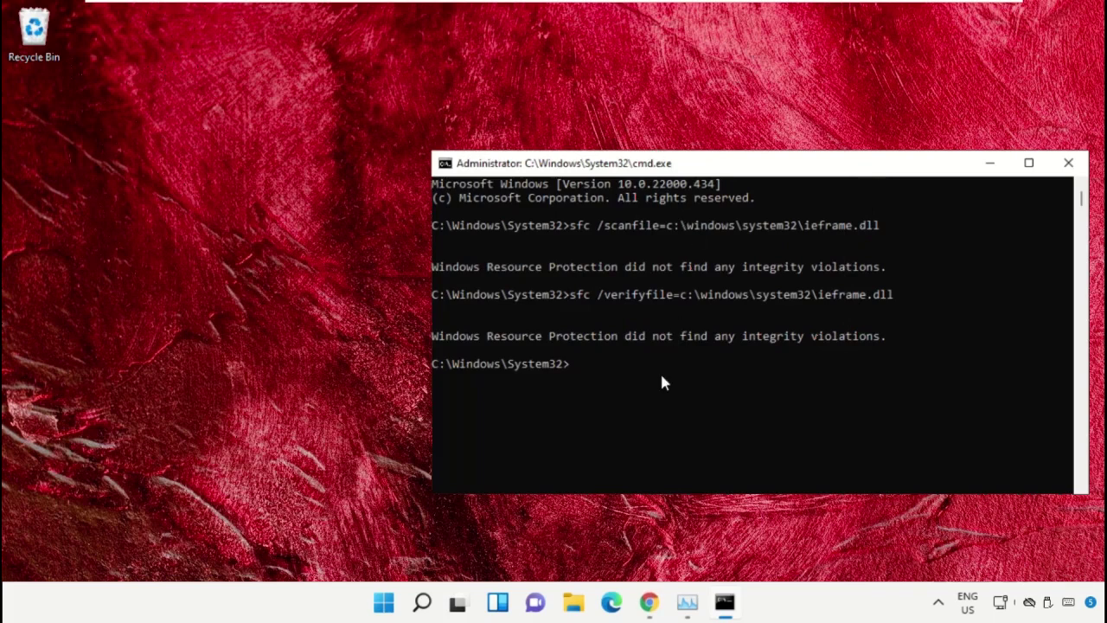
type("exit")
key("Return")
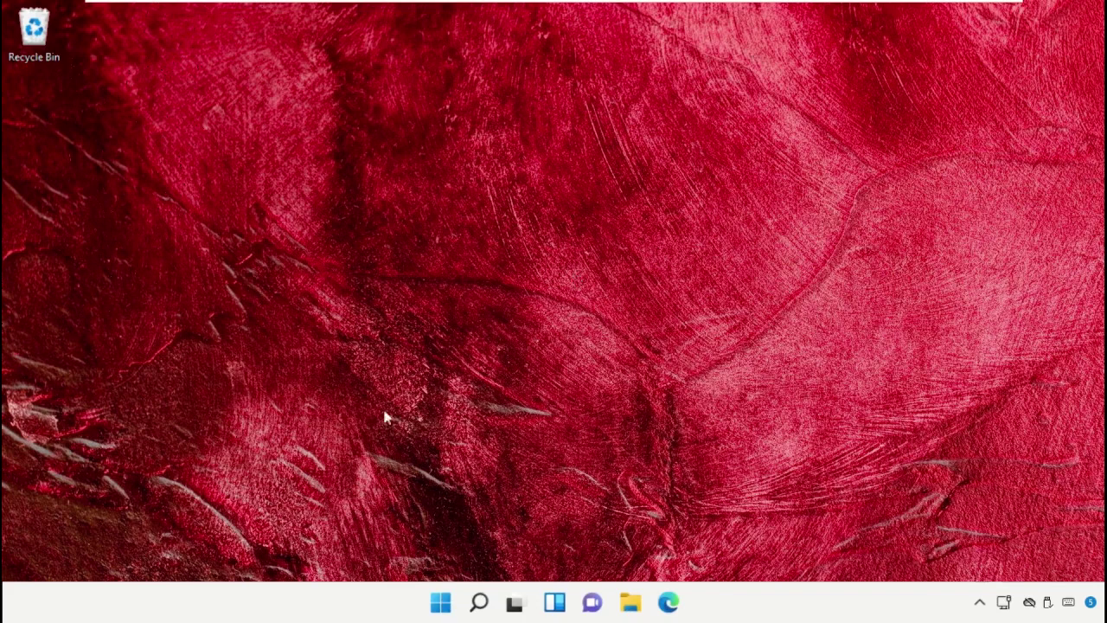
Step: Launch Task Scheduler from Windows search and start the Create Basic Task wizard
left_click(478, 603)
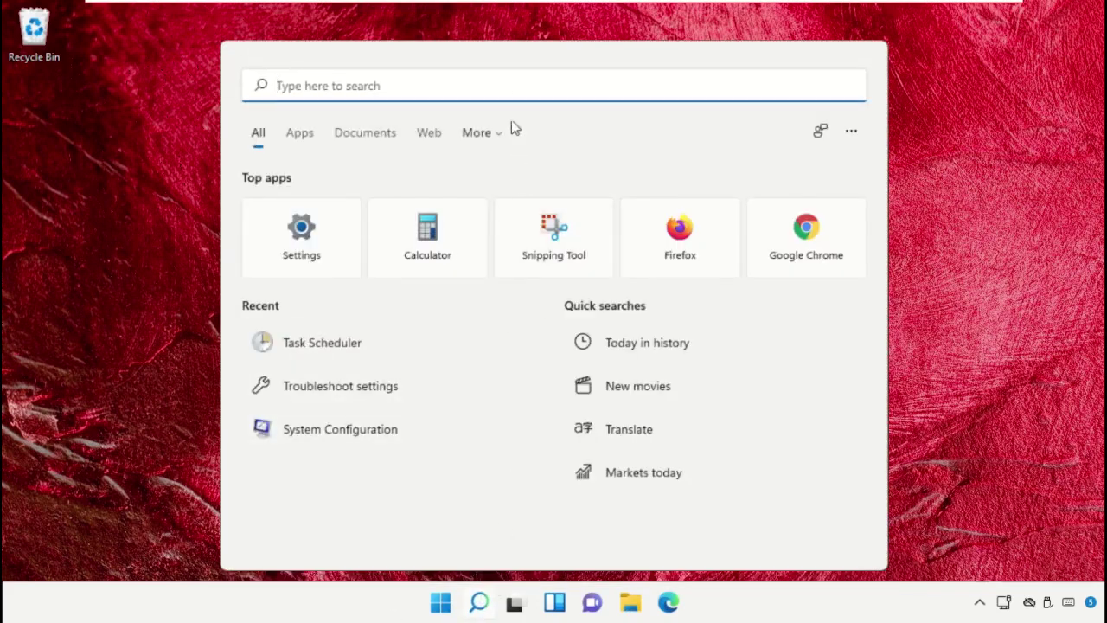
type("Ta")
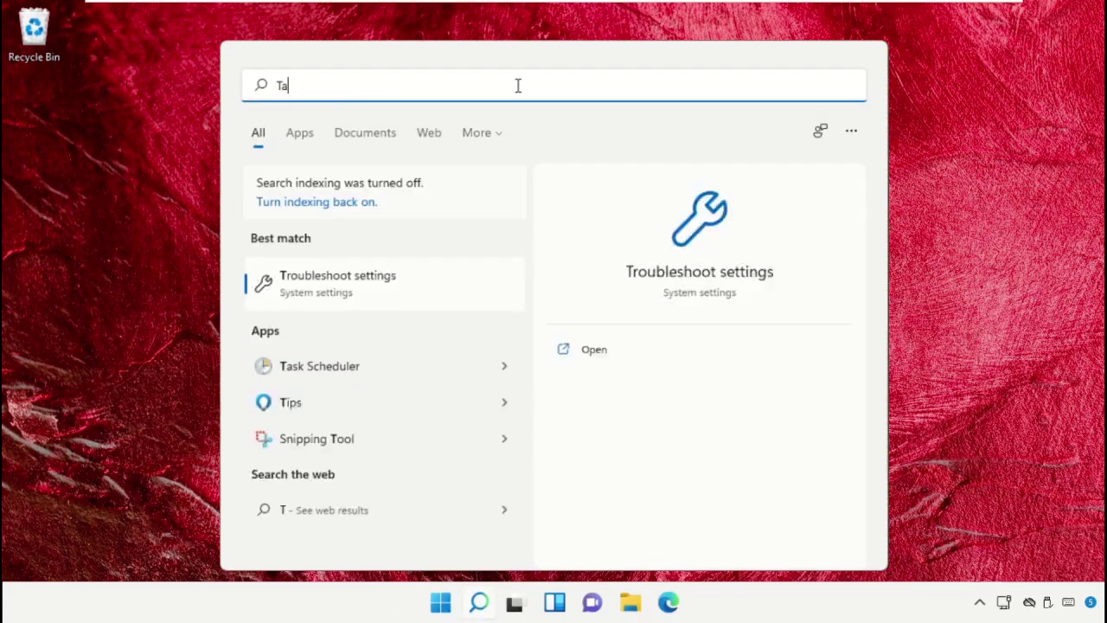
type("sk Schedular")
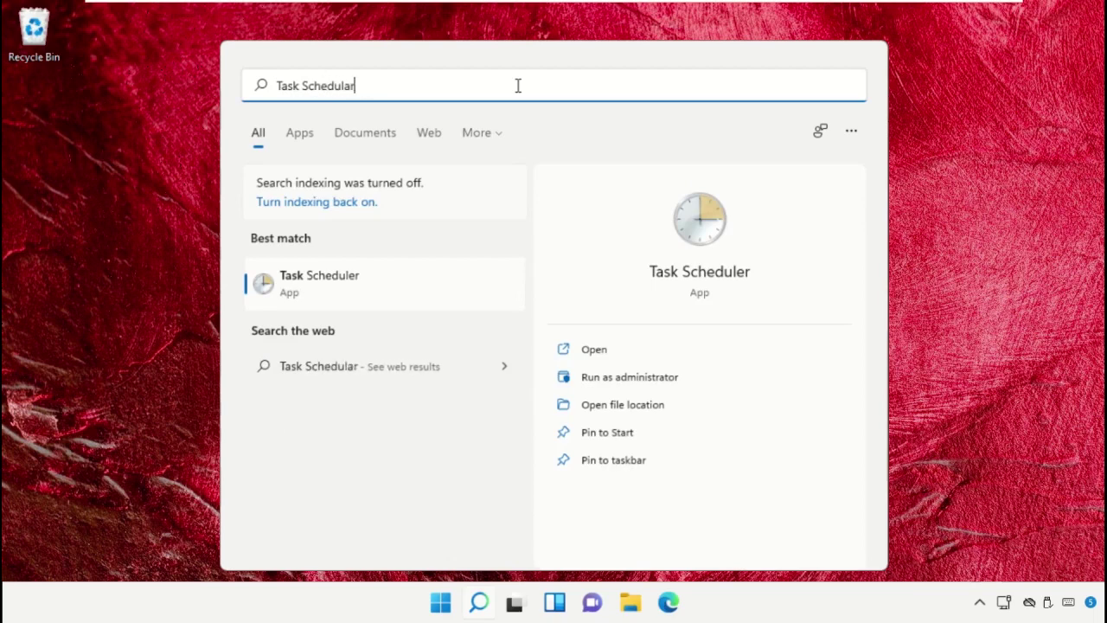
left_click(403, 291)
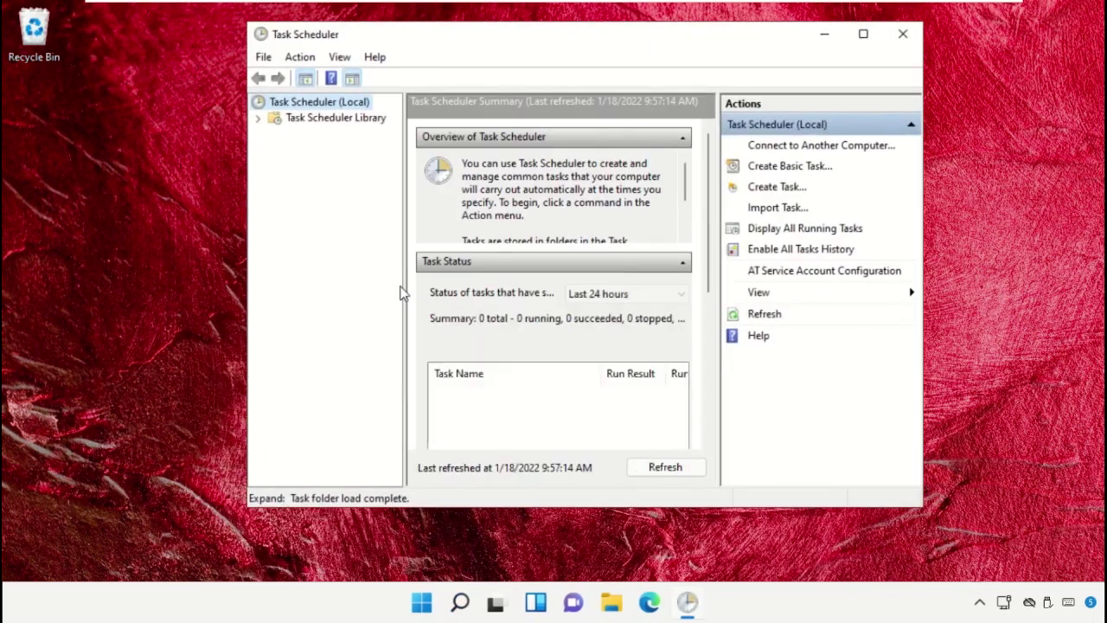
left_click(797, 165)
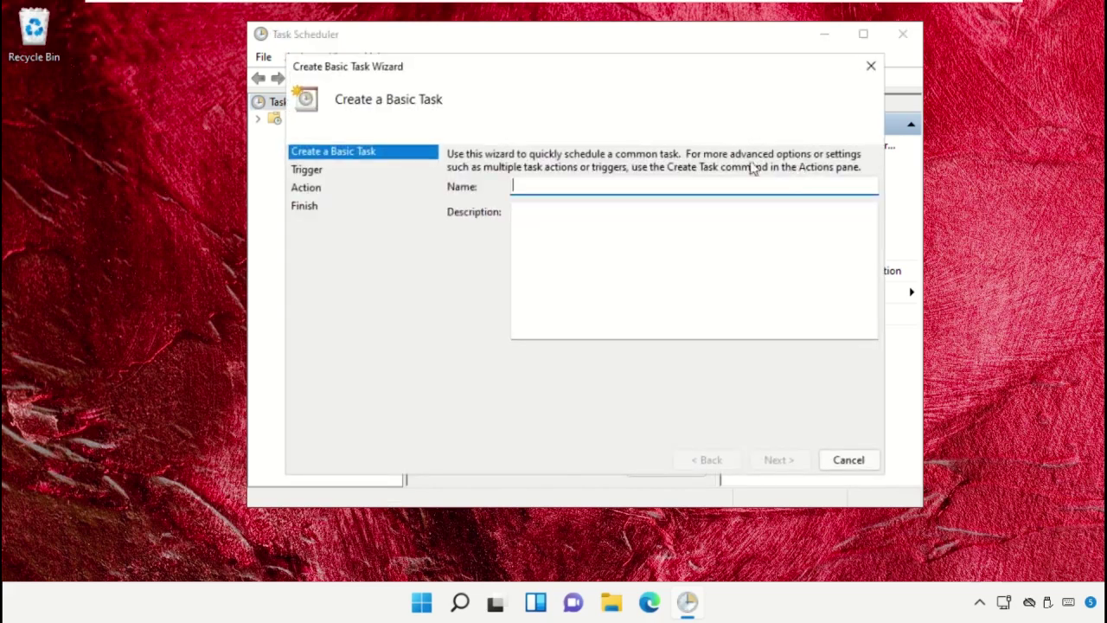
Step: Name the task 'Auto Shutdown' with a One time trigger at 9:58 AM on 1/18/2022
left_click_drag(642, 64, 637, 40)
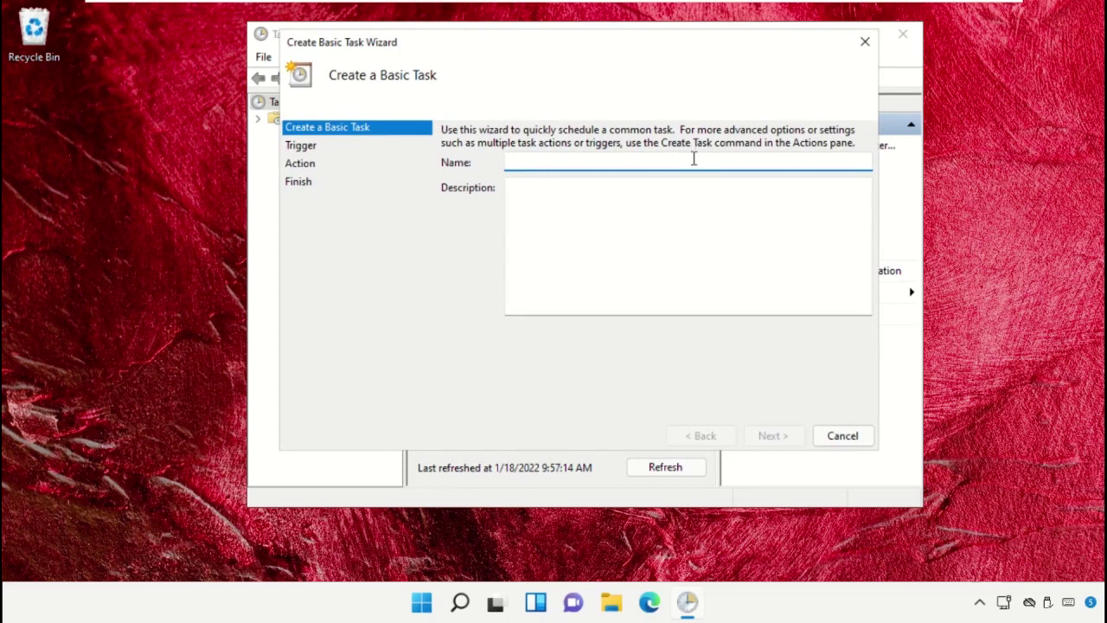
type("Auto Shutdown")
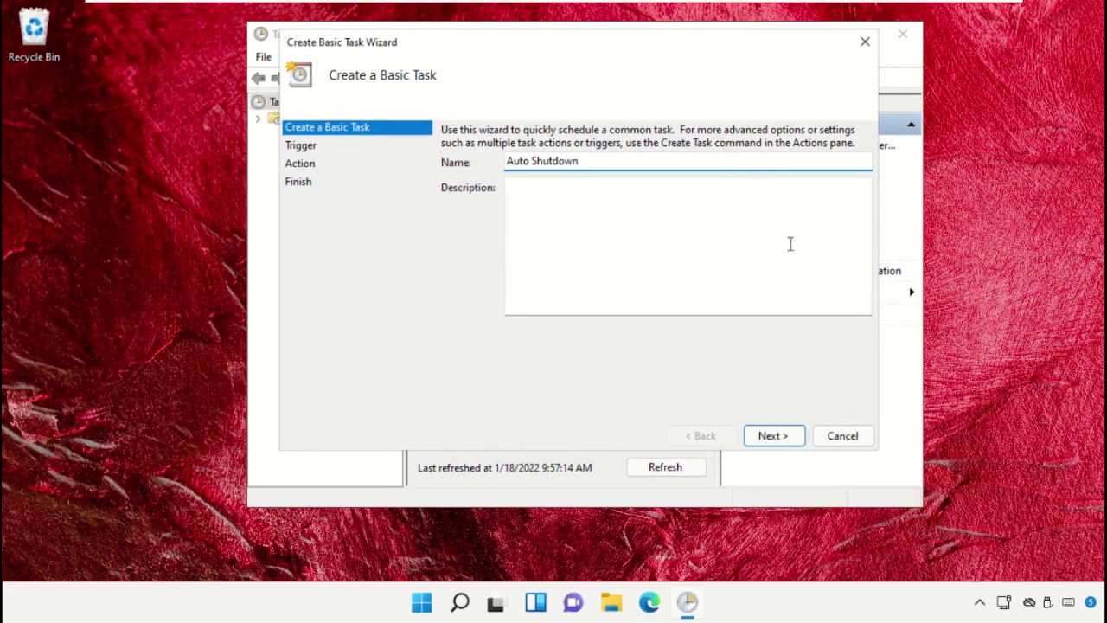
left_click(787, 437)
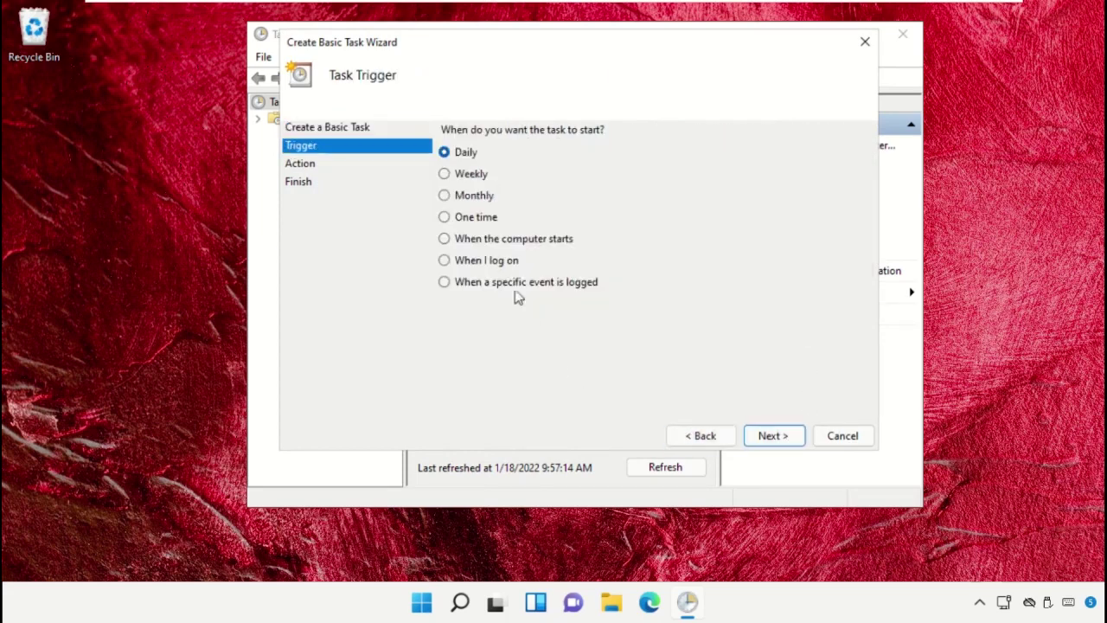
left_click(487, 220)
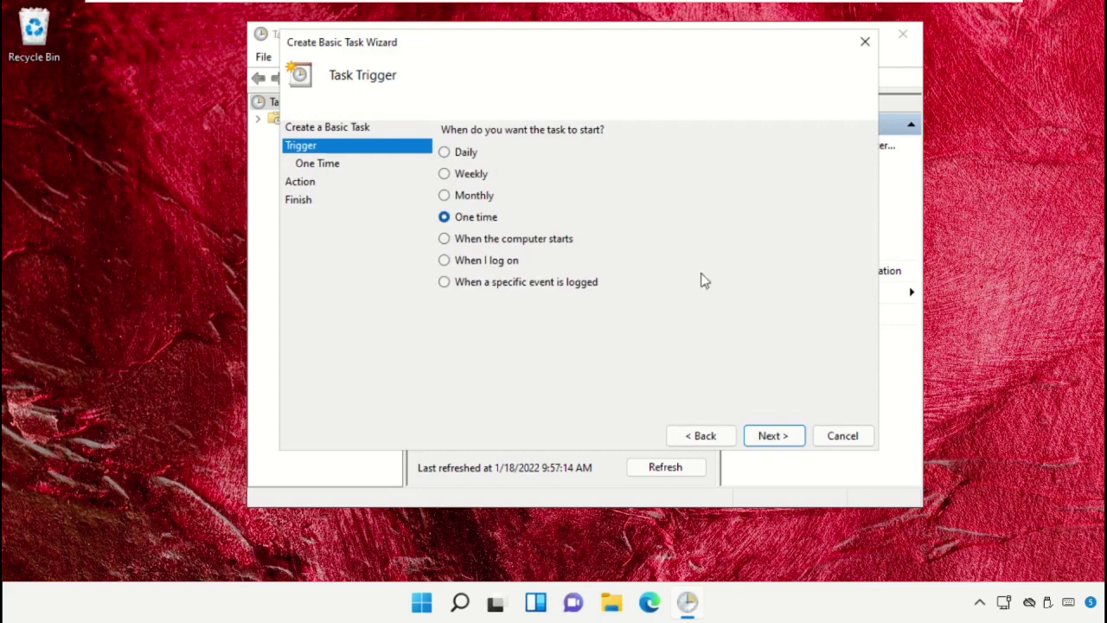
left_click(772, 437)
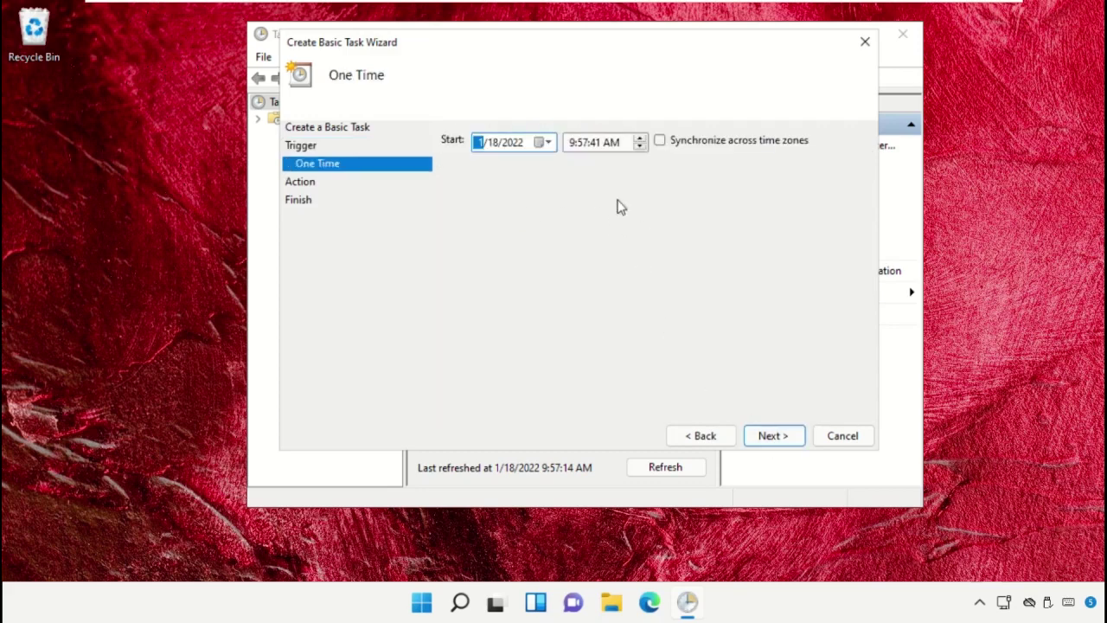
left_click(584, 143)
left_click(637, 138)
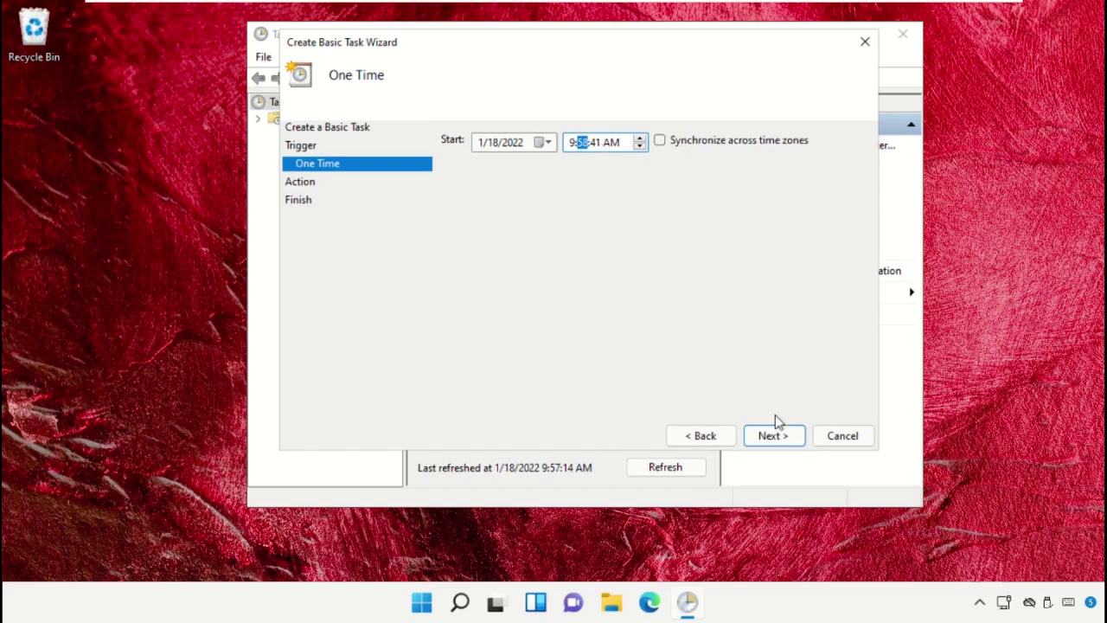
left_click(775, 440)
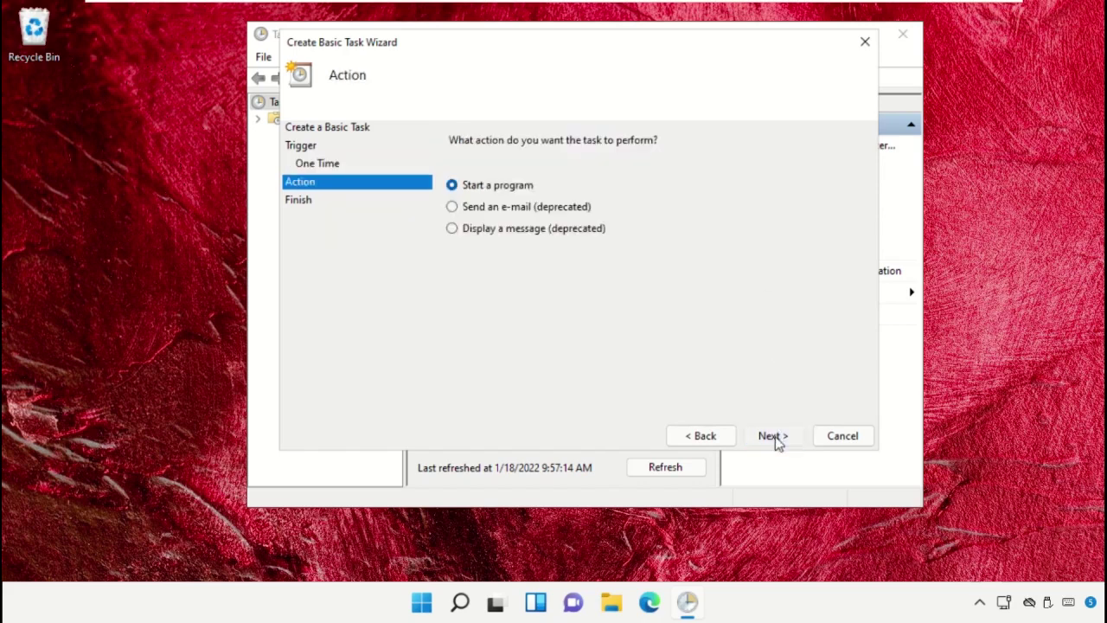
Step: Set the task to start shutdown with arguments /s /f /t 0, finish it, and close Task Scheduler
left_click(776, 438)
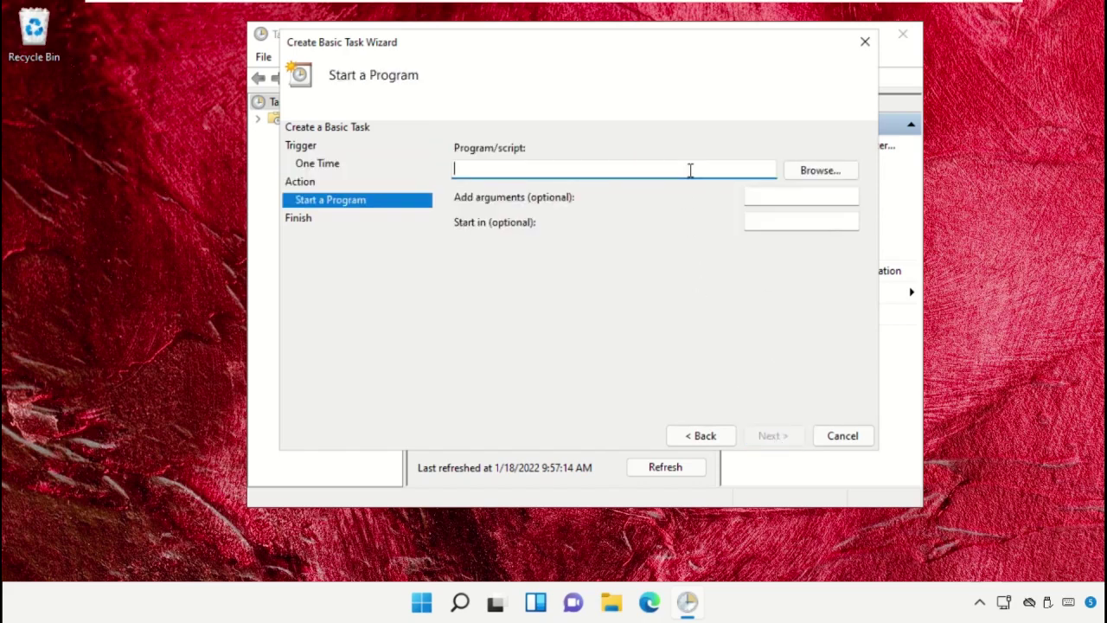
type("shutdown")
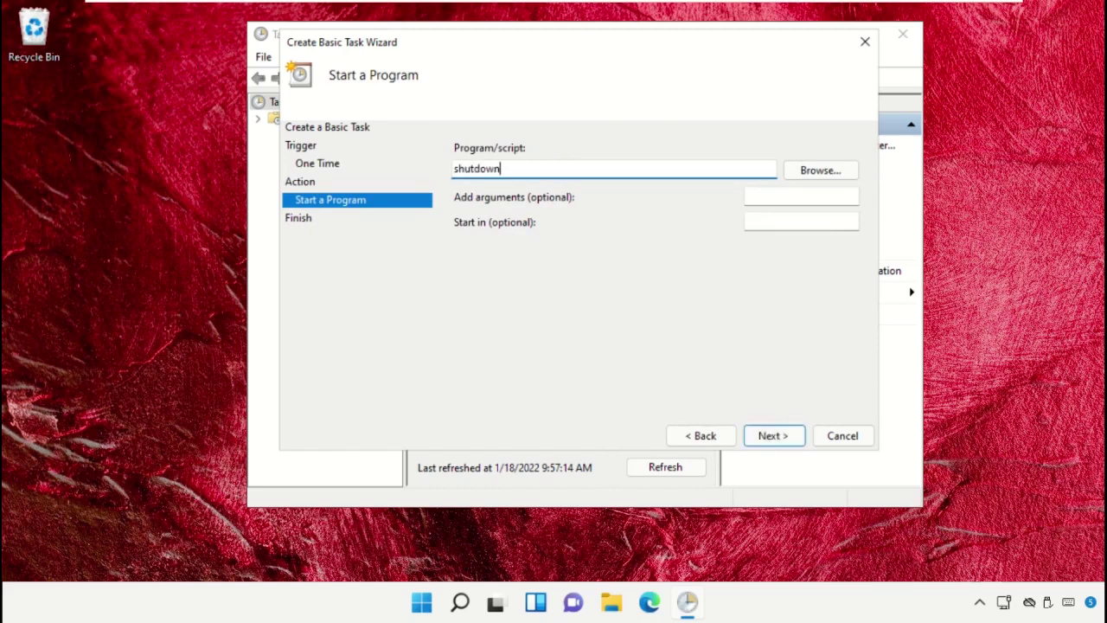
left_click(790, 192)
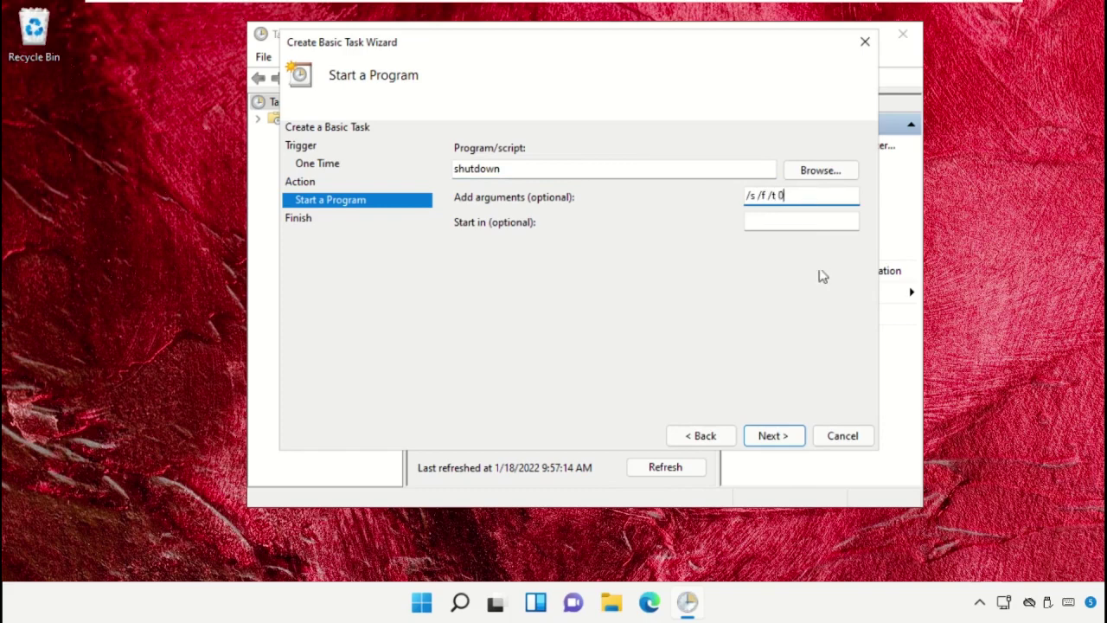
left_click(784, 441)
left_click(782, 438)
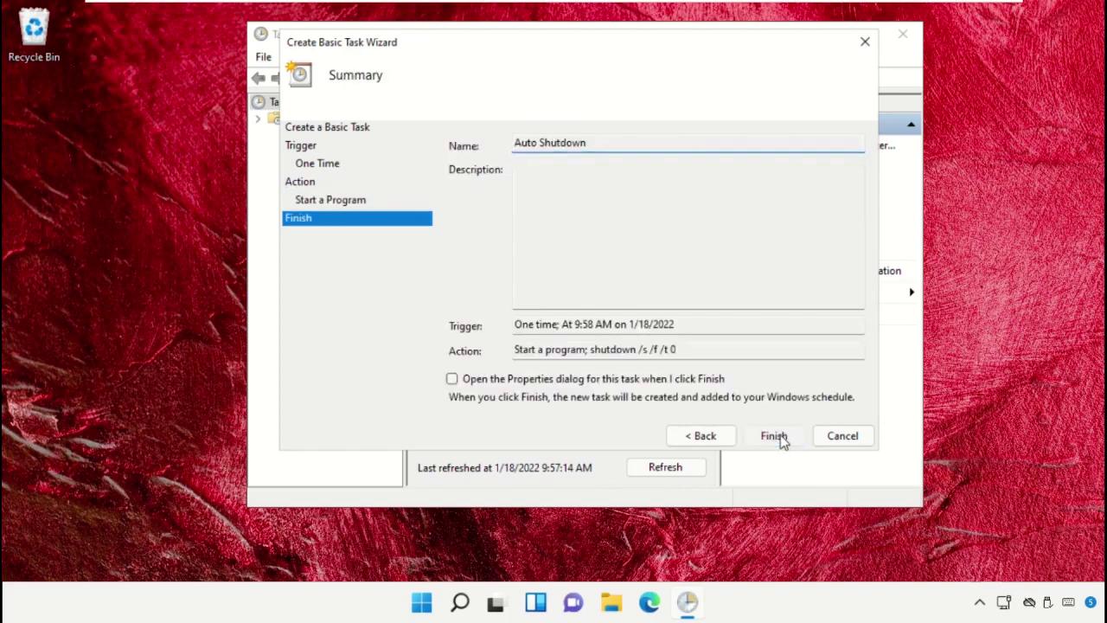
left_click(902, 36)
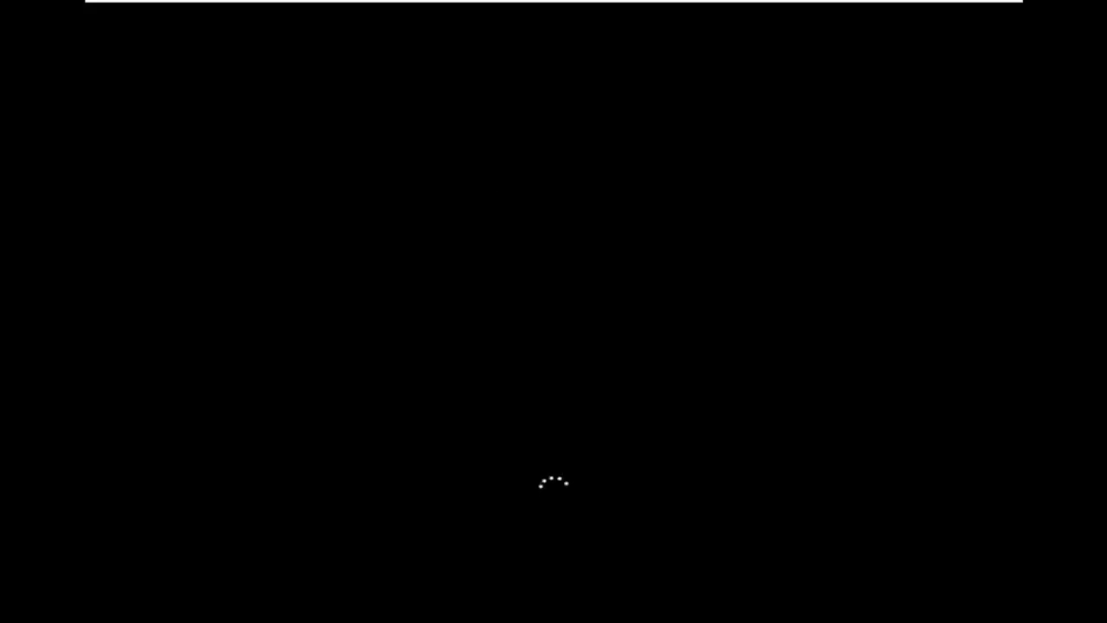
Step: Sign back in with the account PIN, then restart the PC from the Start menu power options
type("1234")
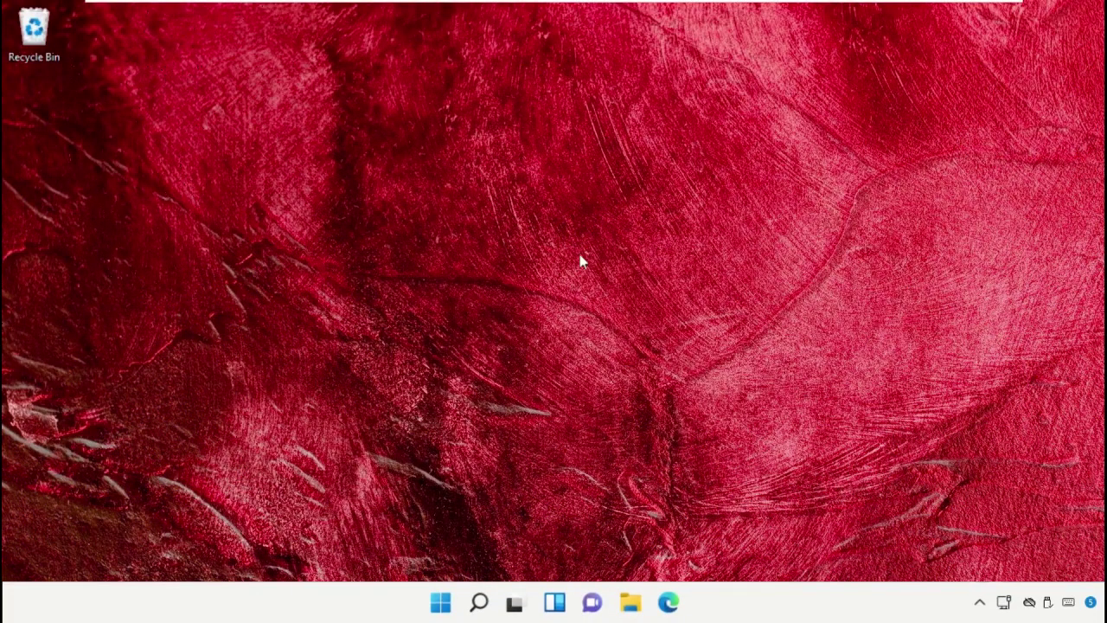
left_click(441, 602)
left_click(767, 545)
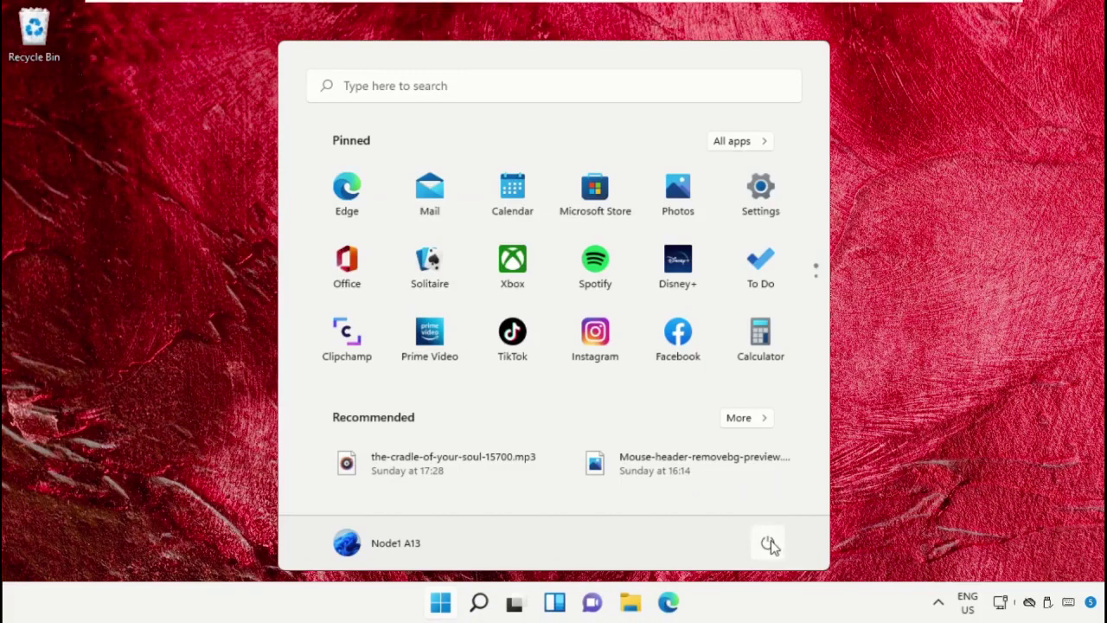
left_click(769, 543)
left_click(769, 506)
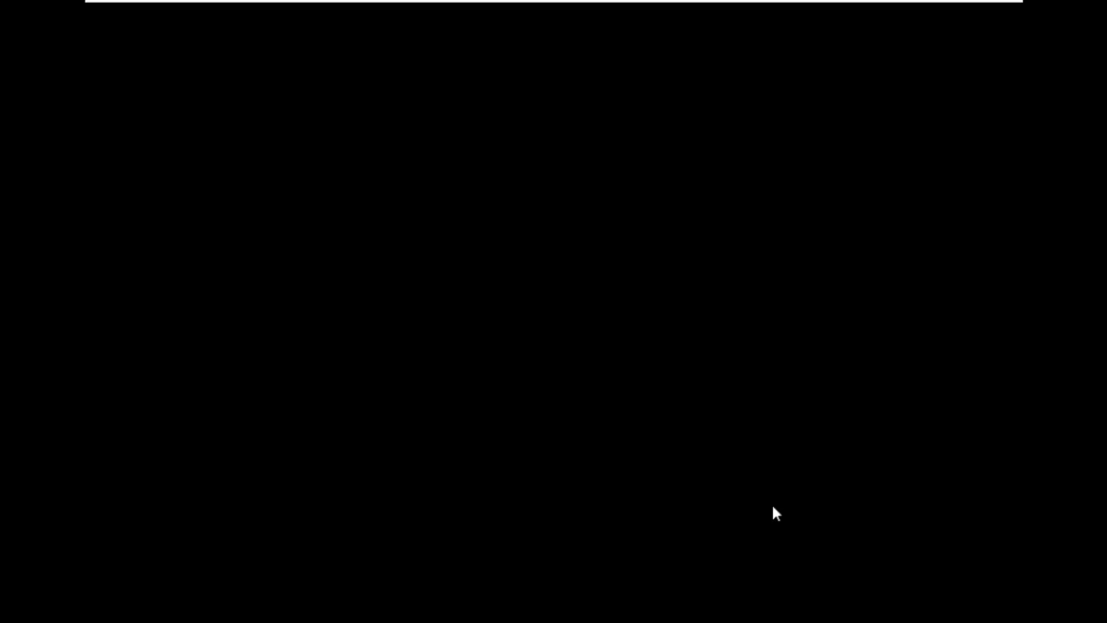